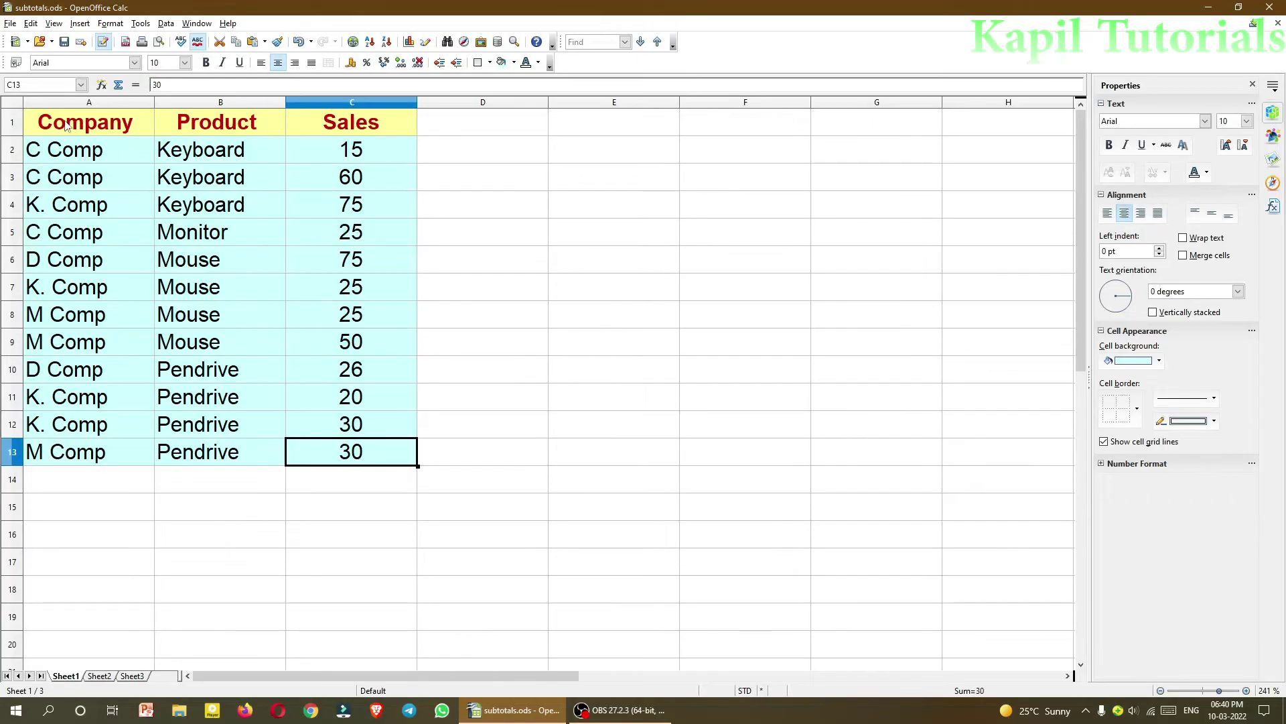
- Select the sales table A1:C13 and open the Subtotals dialog
left_click_drag(154, 126, 579, 158)
left_click_drag(290, 139, 355, 452)
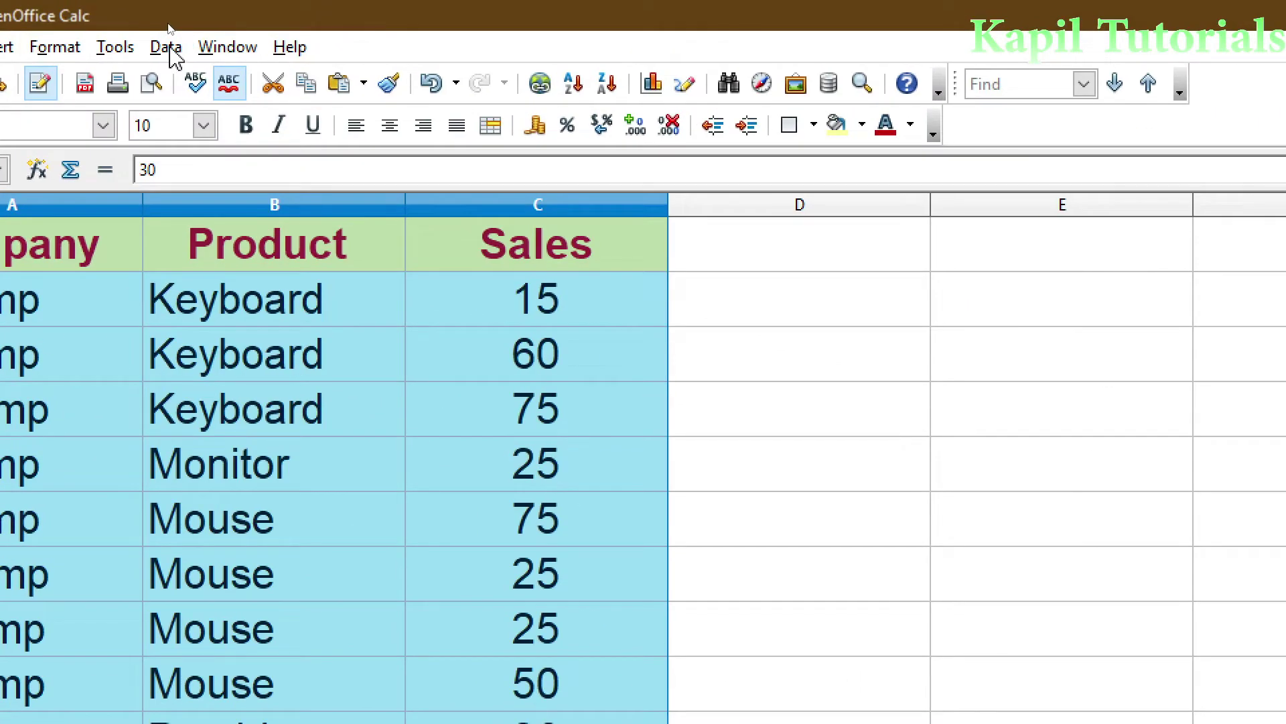
left_click(167, 48)
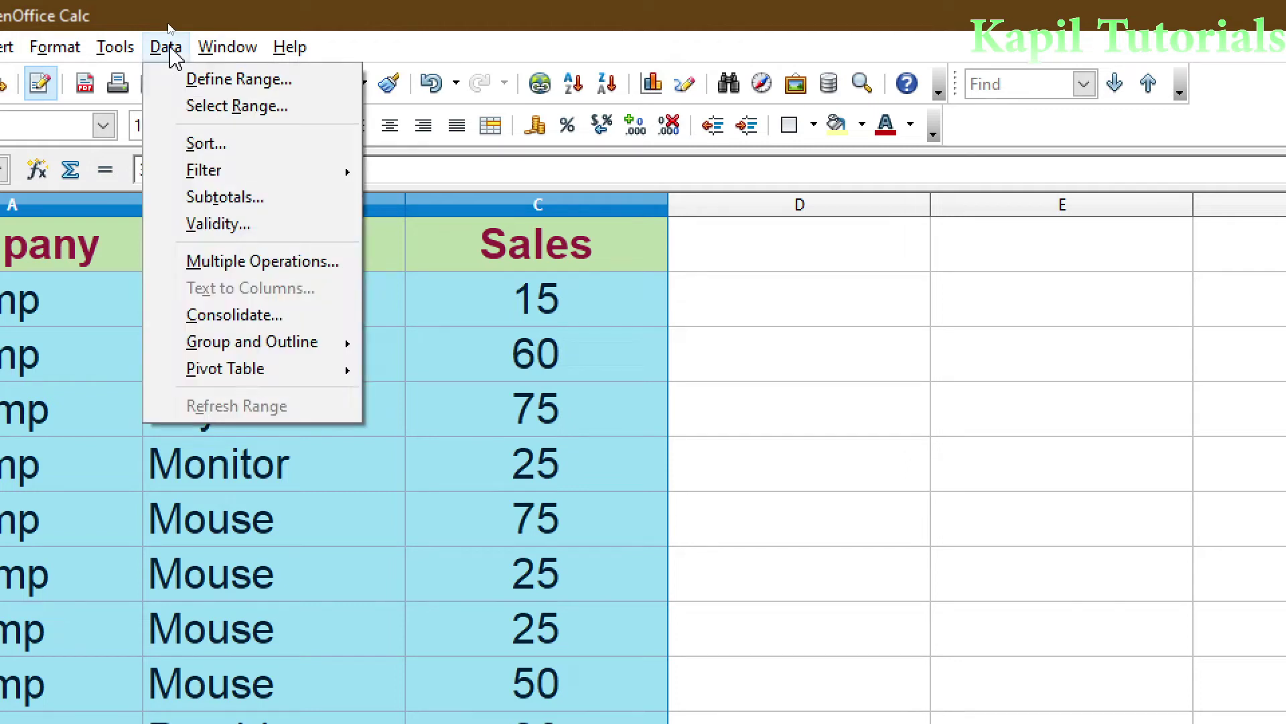
left_click(221, 198)
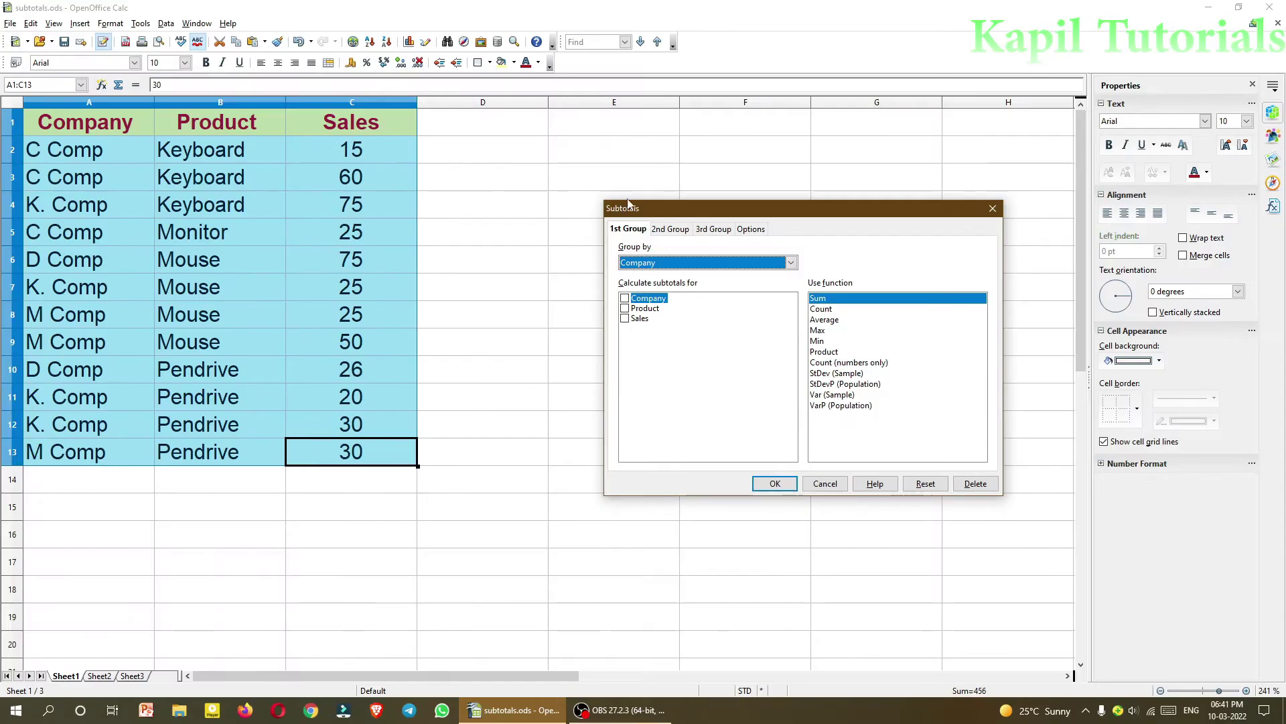
- Look over the grouping tabs, then group by Company and tick Sales for summing
left_click_drag(699, 214, 497, 184)
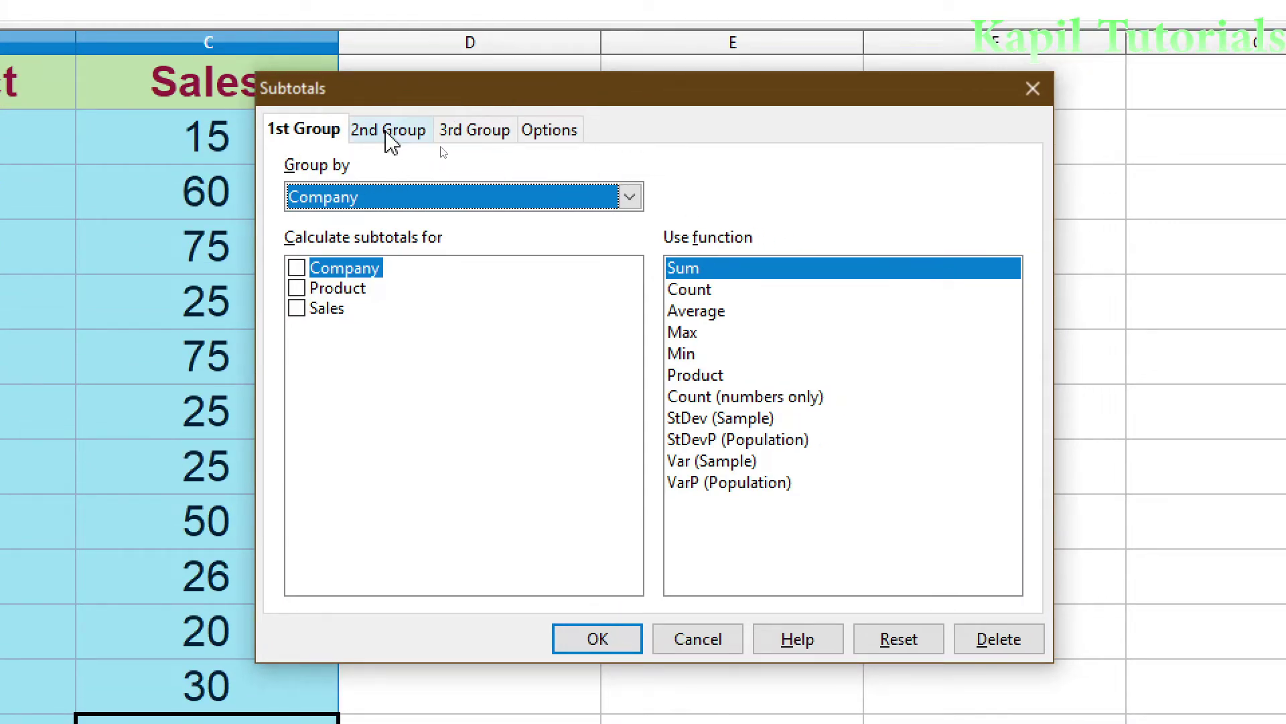
left_click(551, 130)
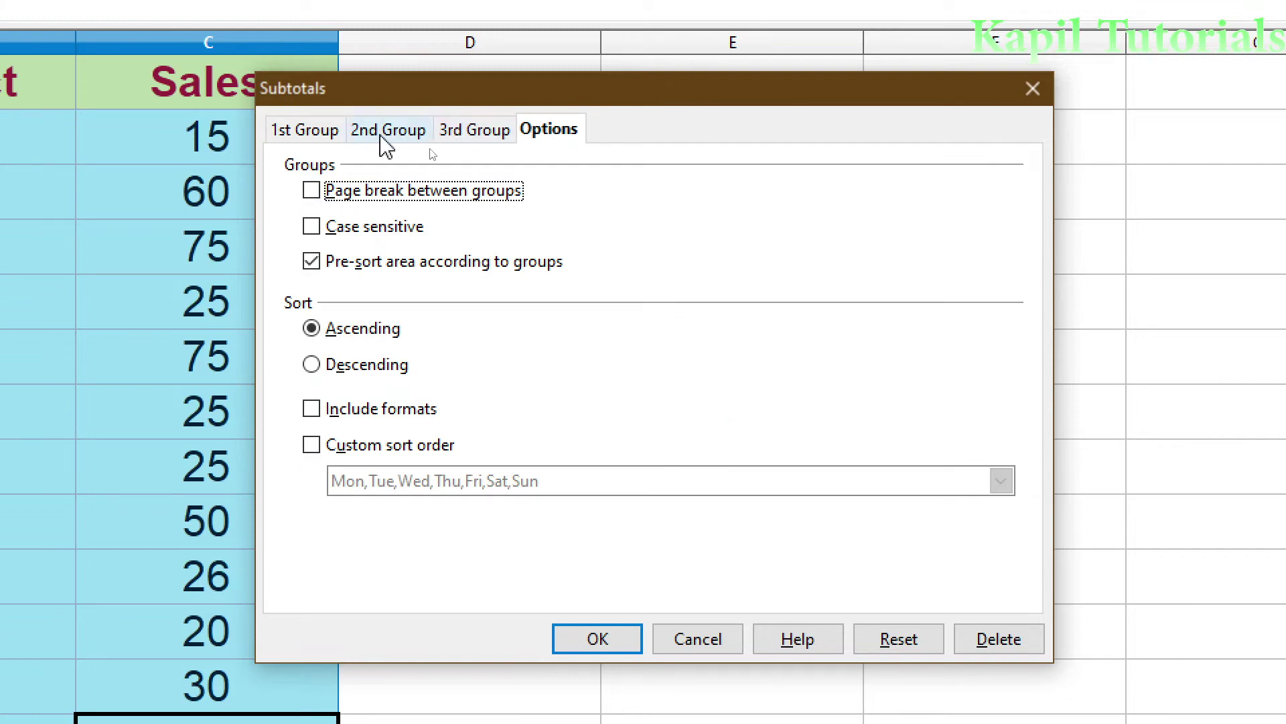
left_click(305, 134)
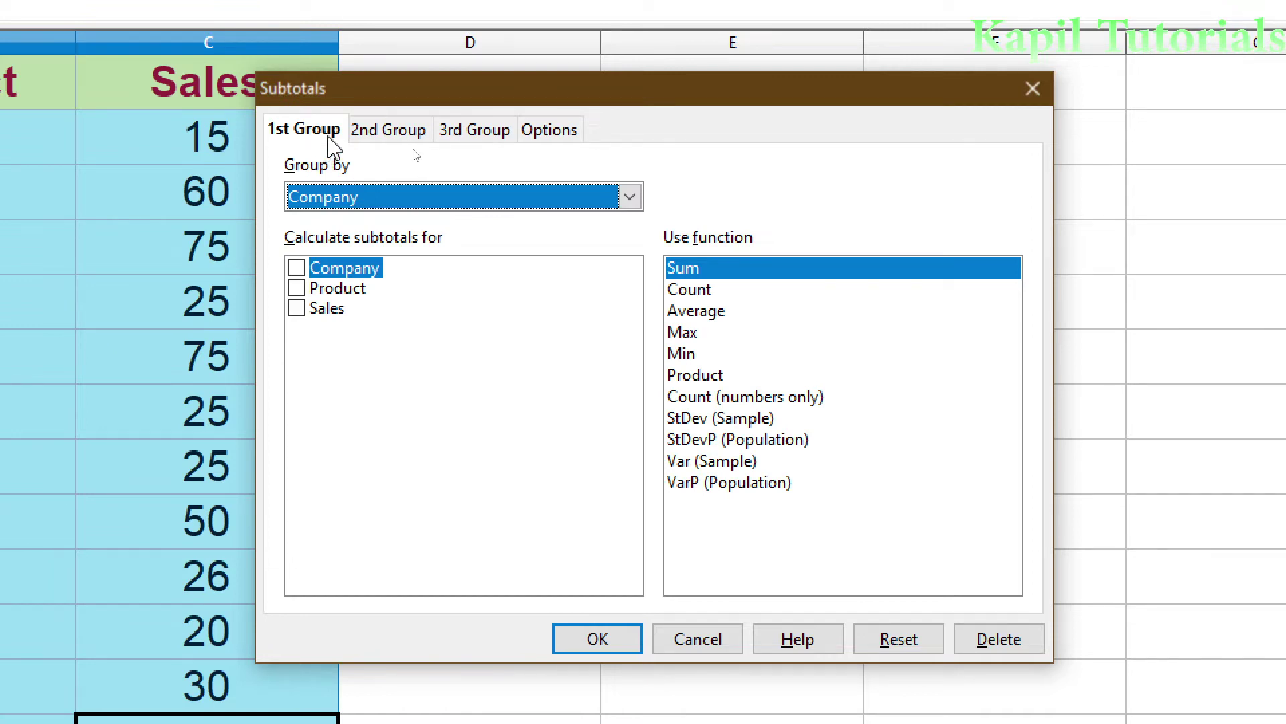
left_click(372, 137)
left_click(465, 142)
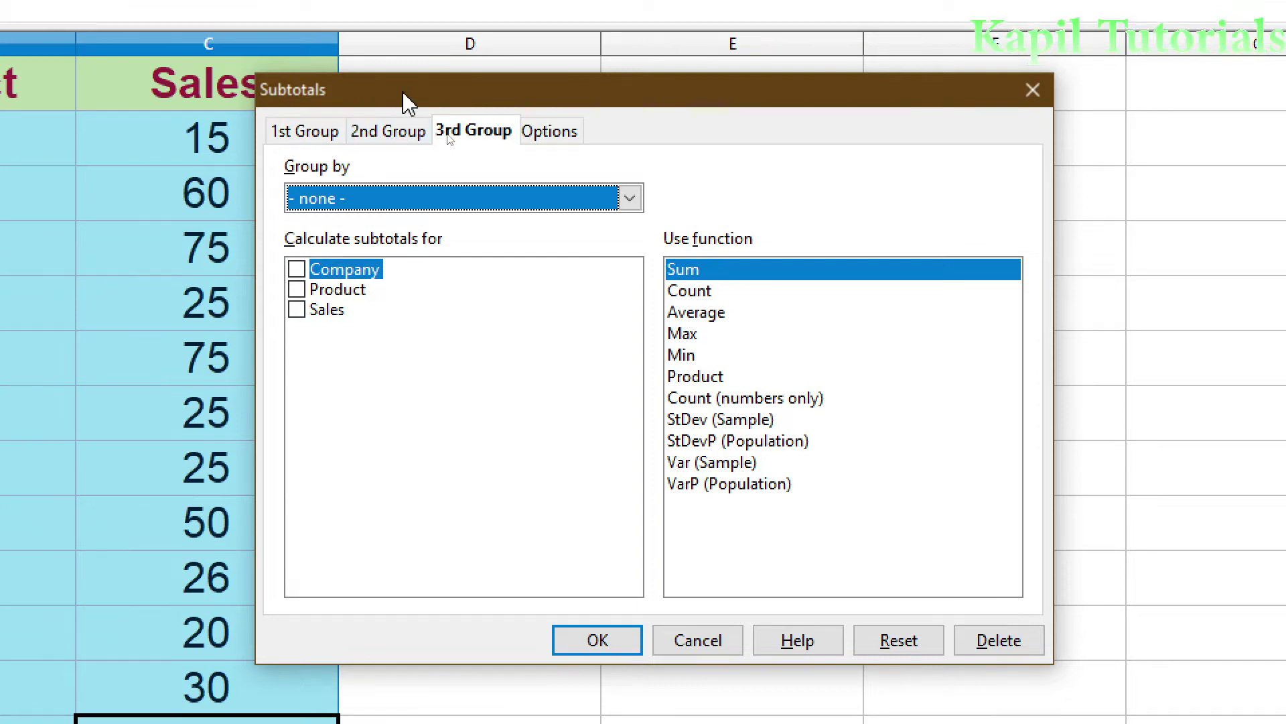
left_click(302, 134)
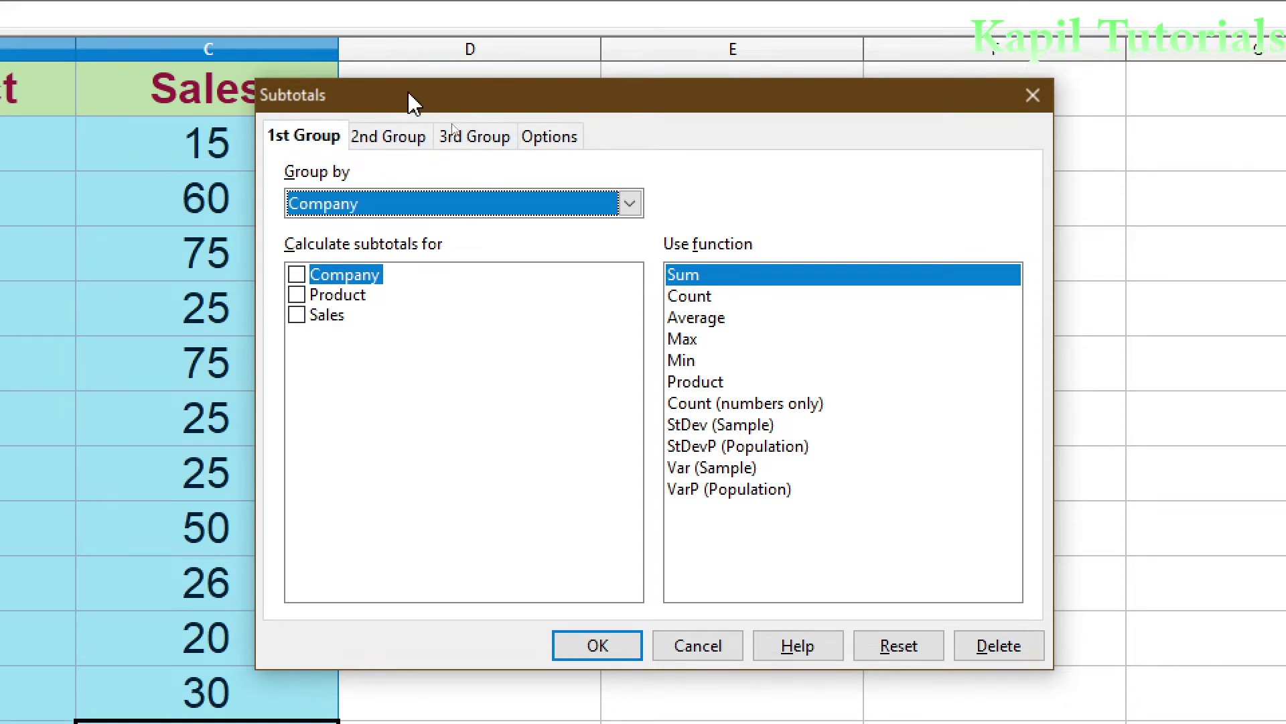
left_click_drag(407, 100, 507, 99)
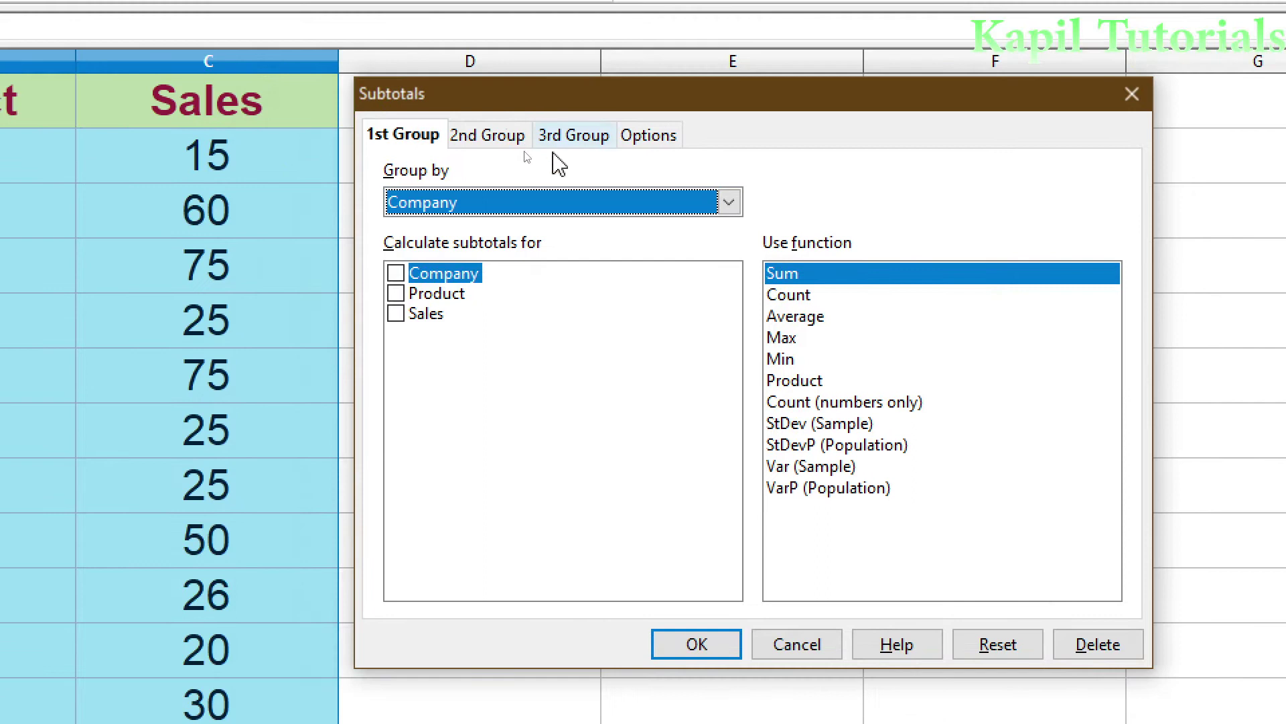
left_click(730, 205)
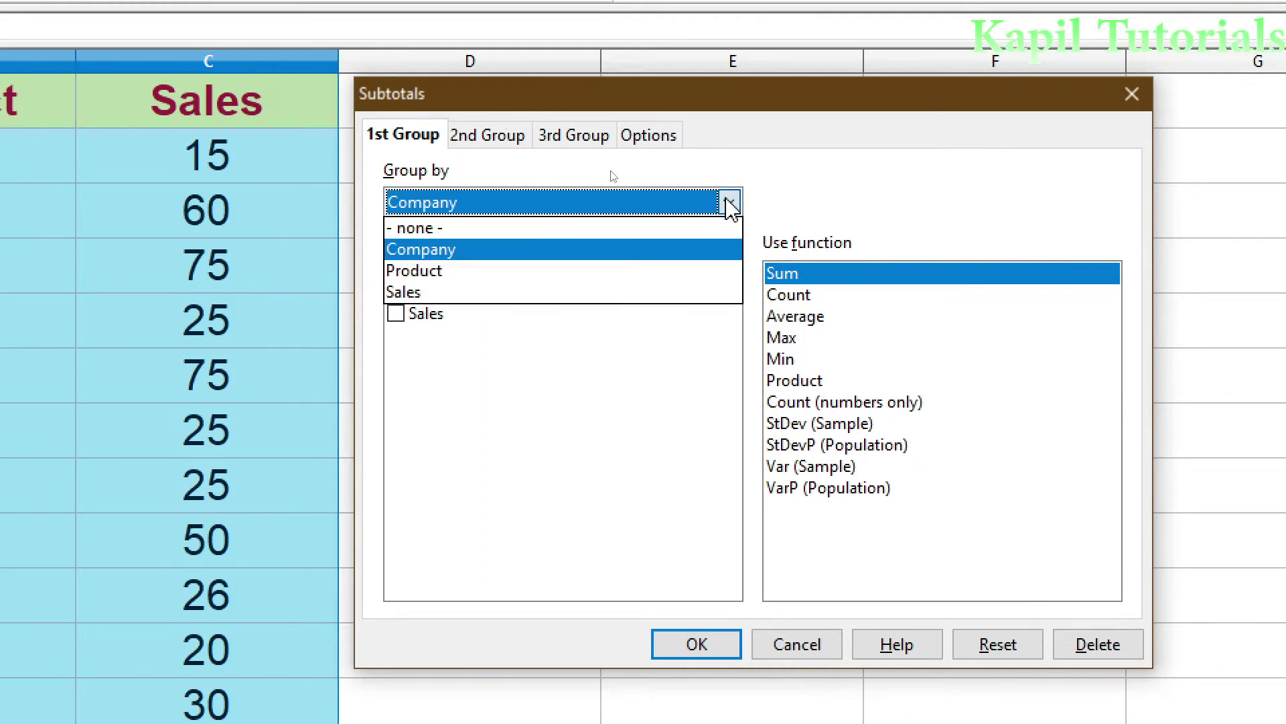
left_click(499, 256)
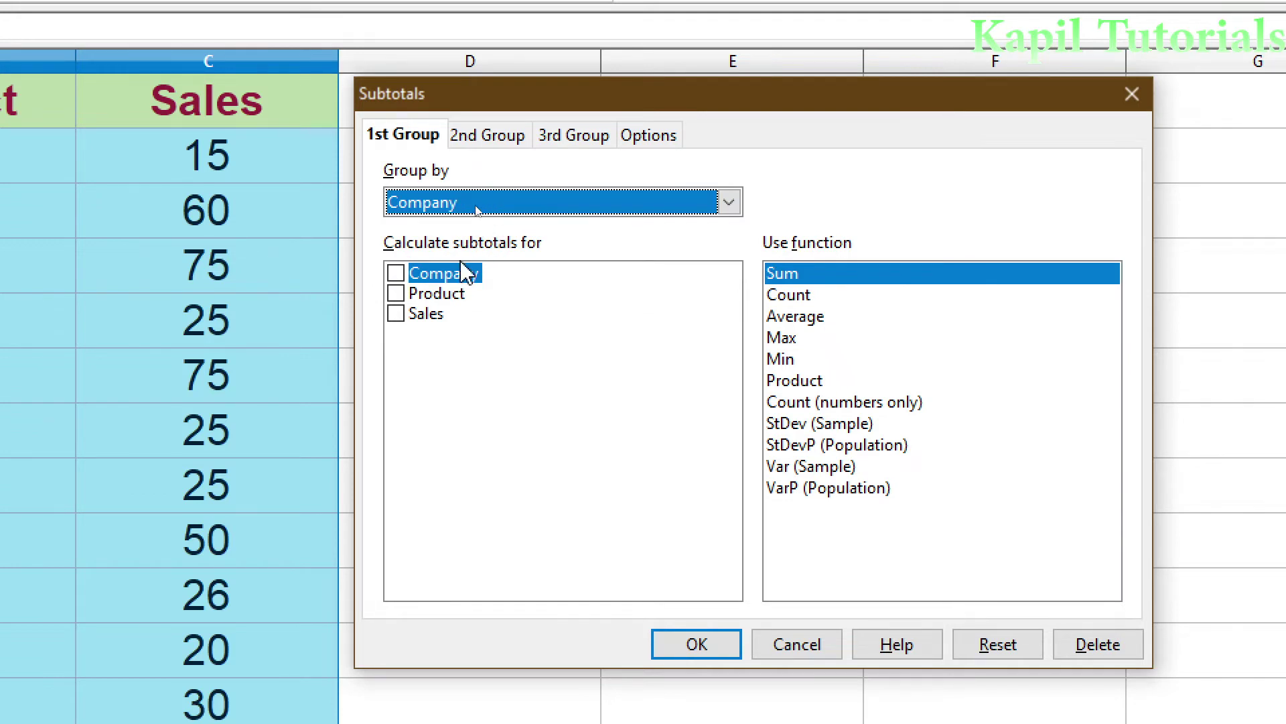
left_click(396, 313)
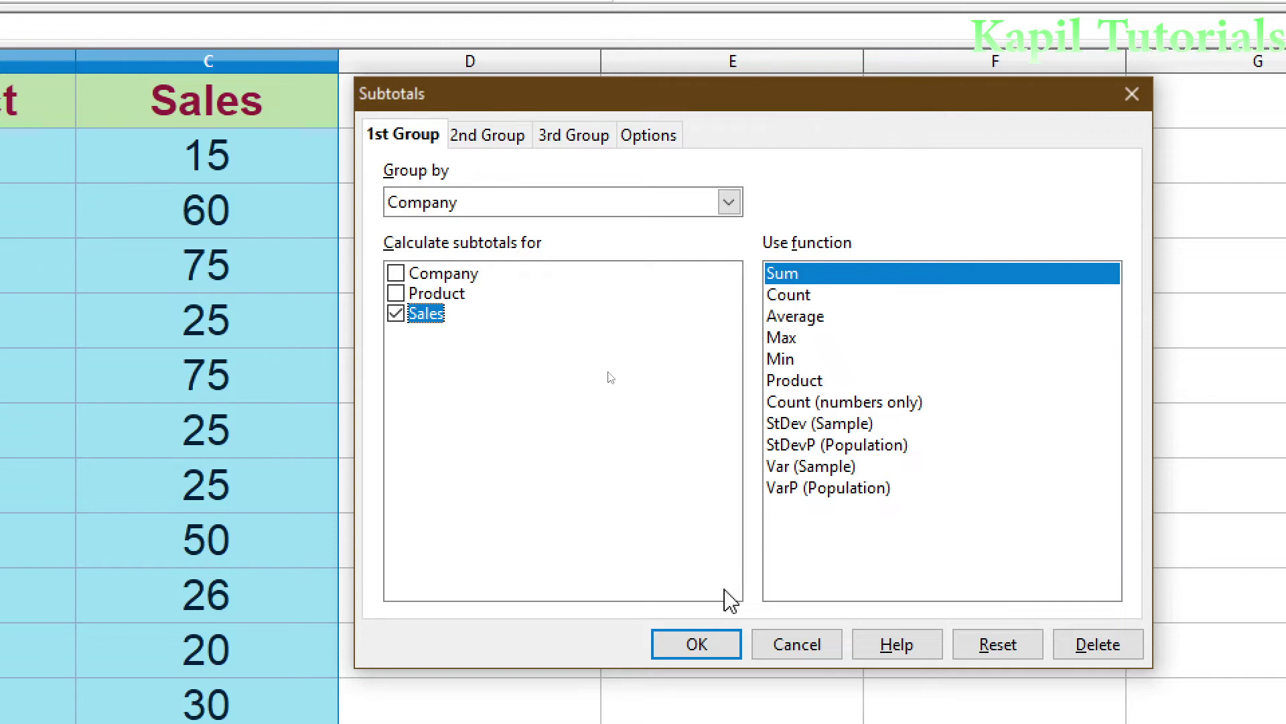
- Confirm the subtotals, adding company Sum rows (100, 101, 150, 105) and Grand Total 456
left_click(700, 633)
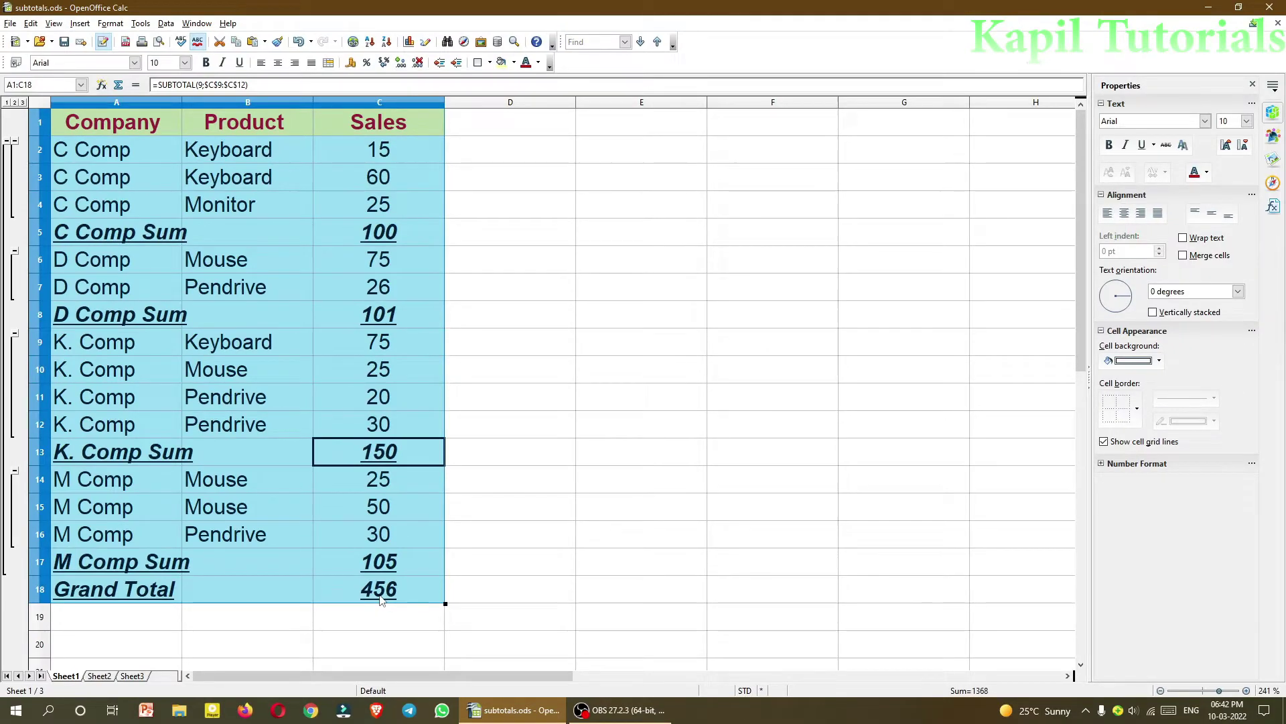
- Delete all company subtotals from the Subtotals dialog, restoring the plain sales table
left_click(166, 24)
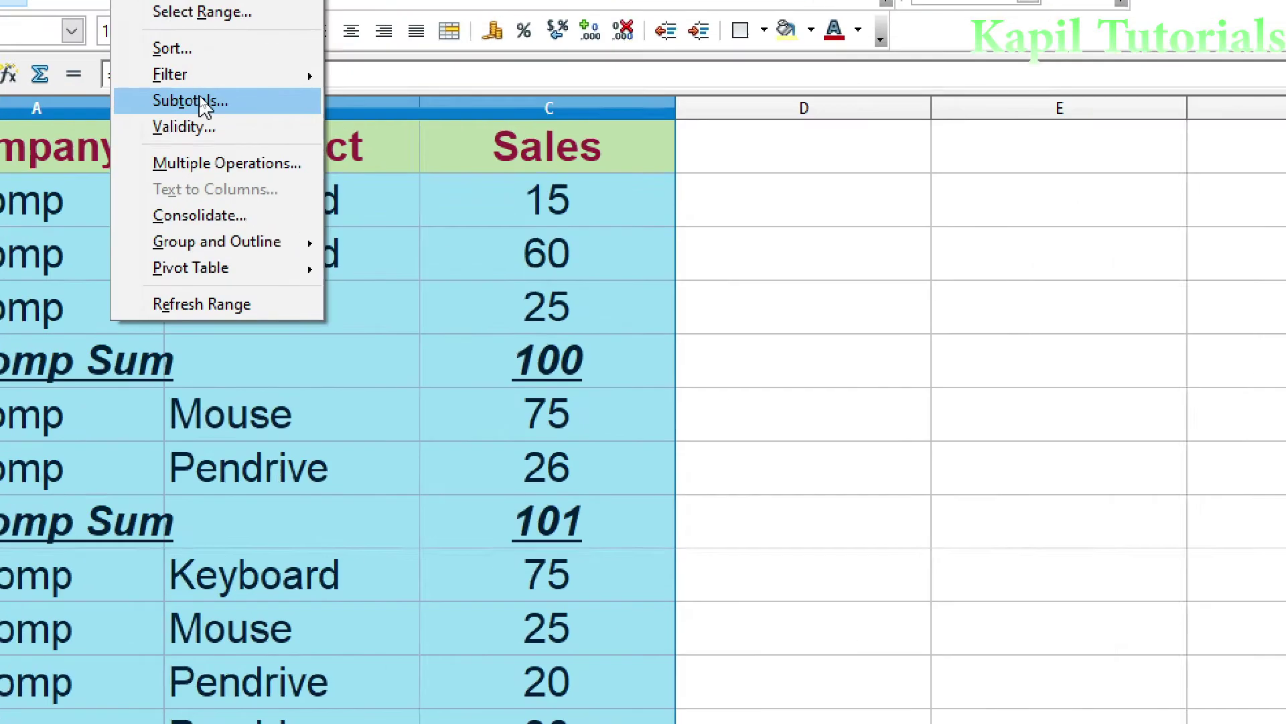
left_click(200, 99)
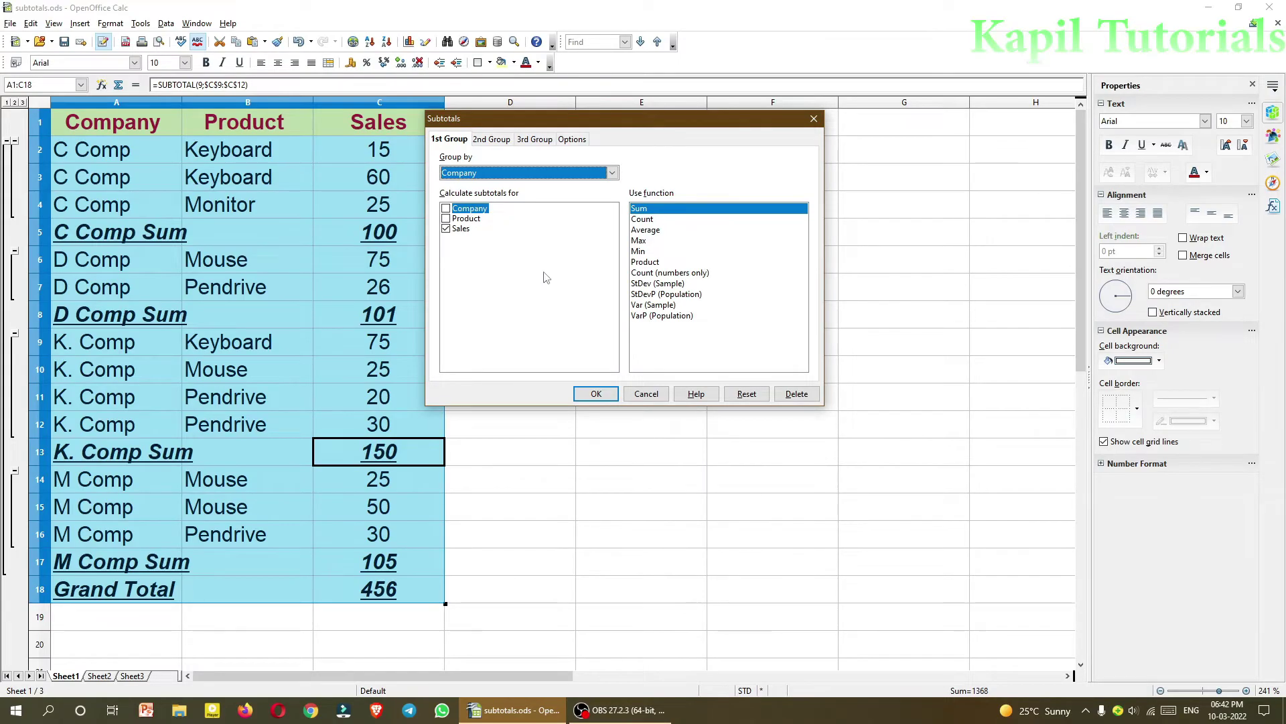
left_click(752, 397)
left_click(795, 394)
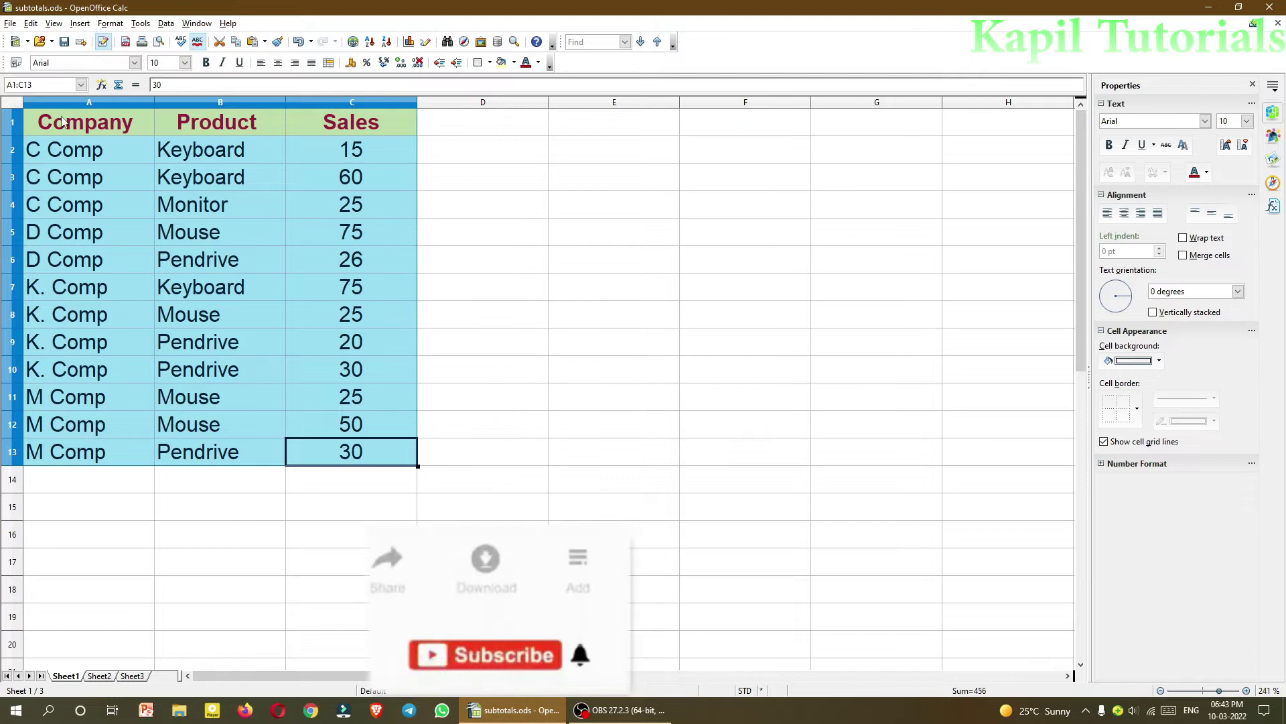
- Reselect the table and apply Sales Sum subtotals grouped by Product (Keyboard 150, Mouse 175)
left_click_drag(139, 123, 341, 455)
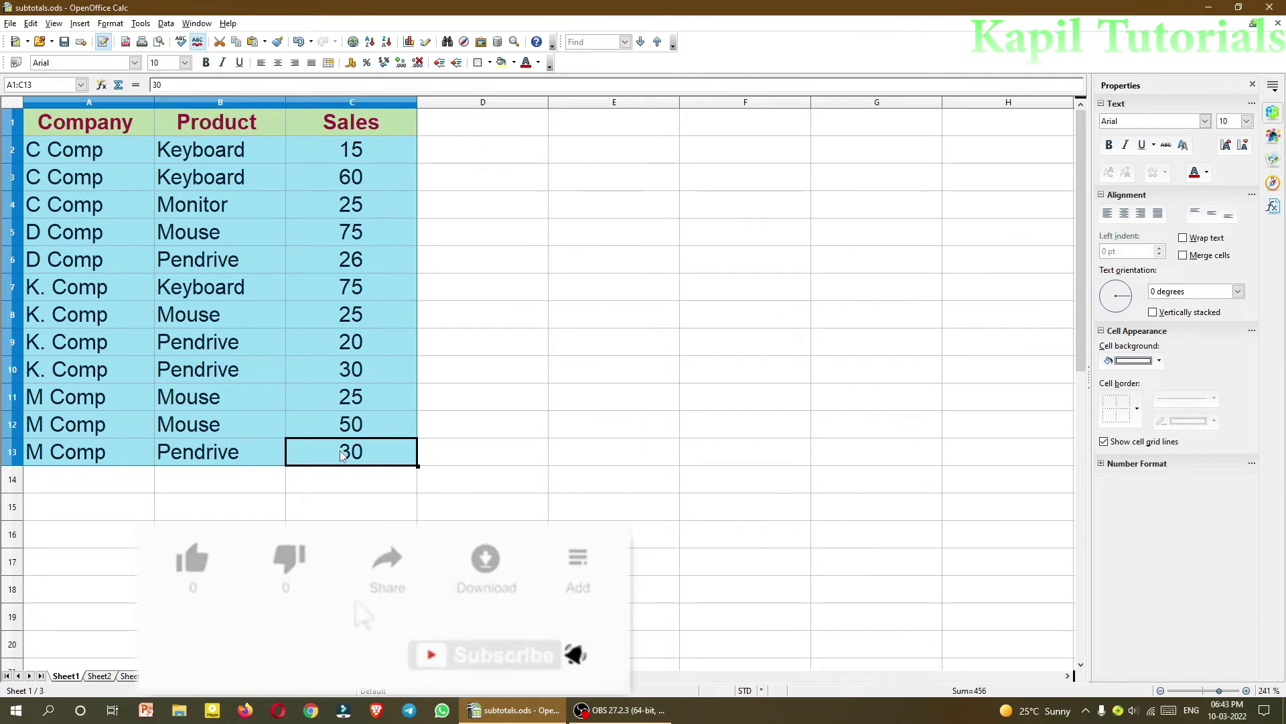
left_click(164, 24)
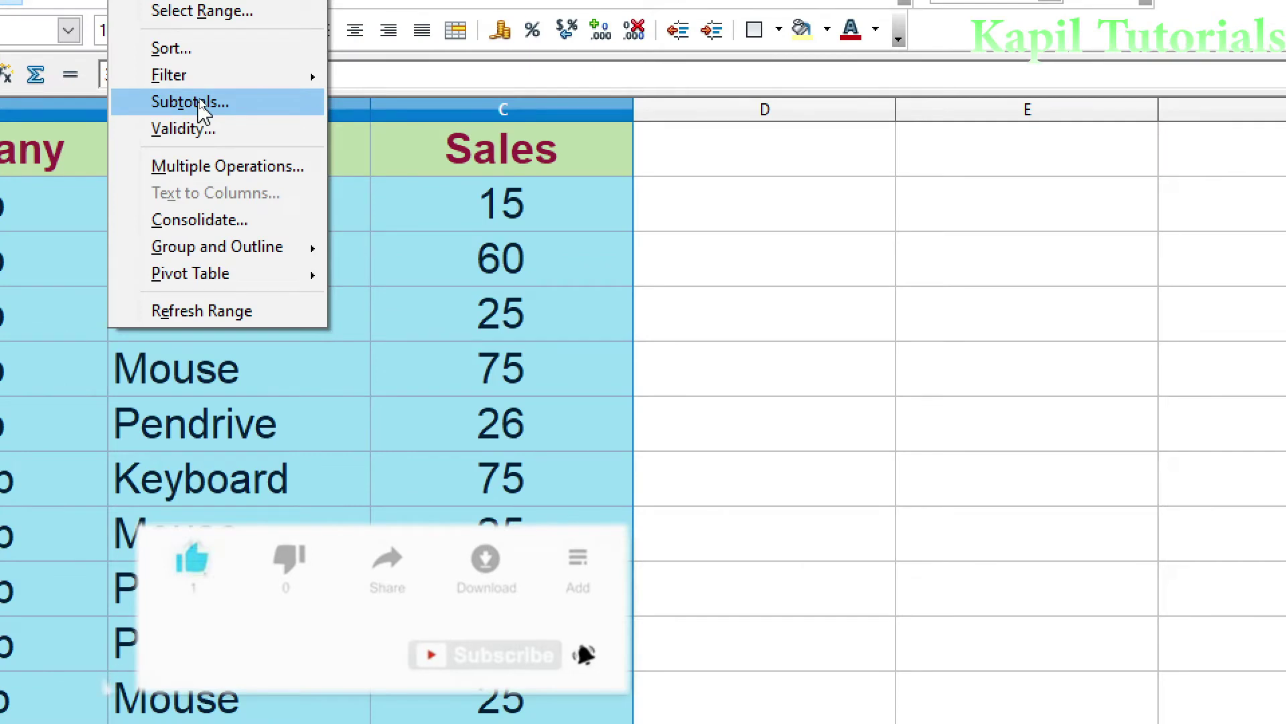
left_click(201, 103)
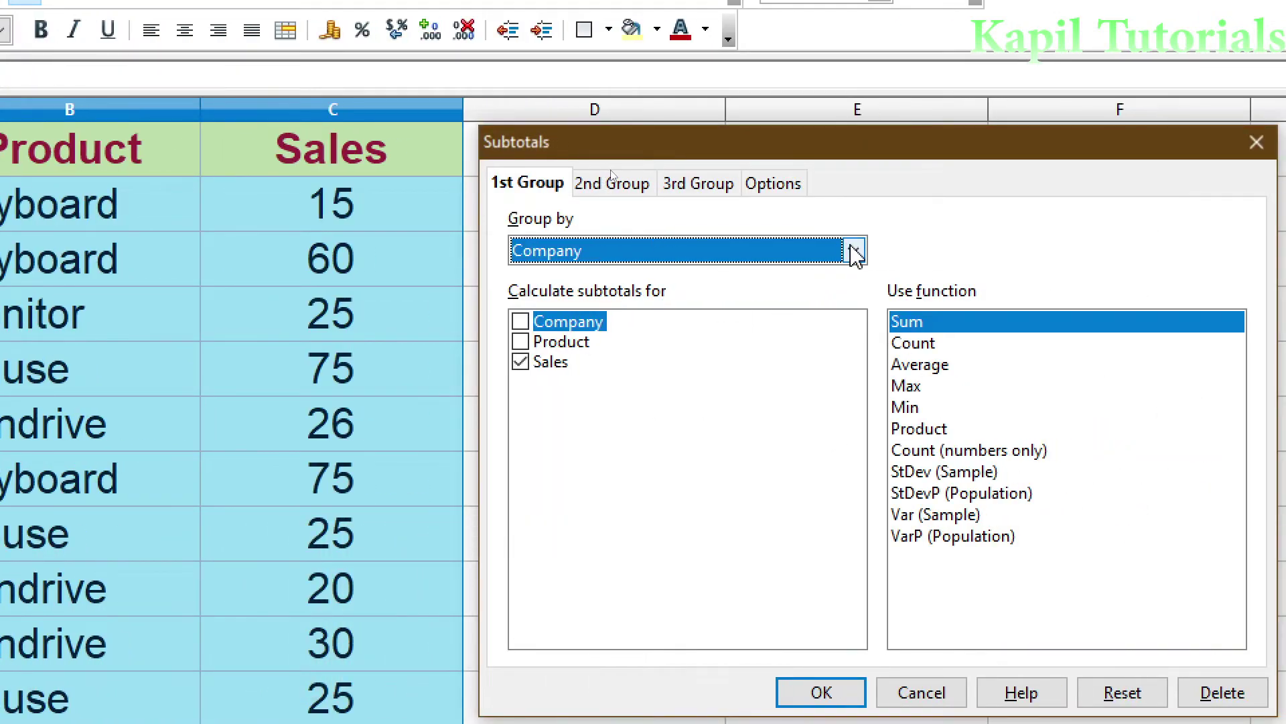
left_click(855, 251)
left_click(609, 321)
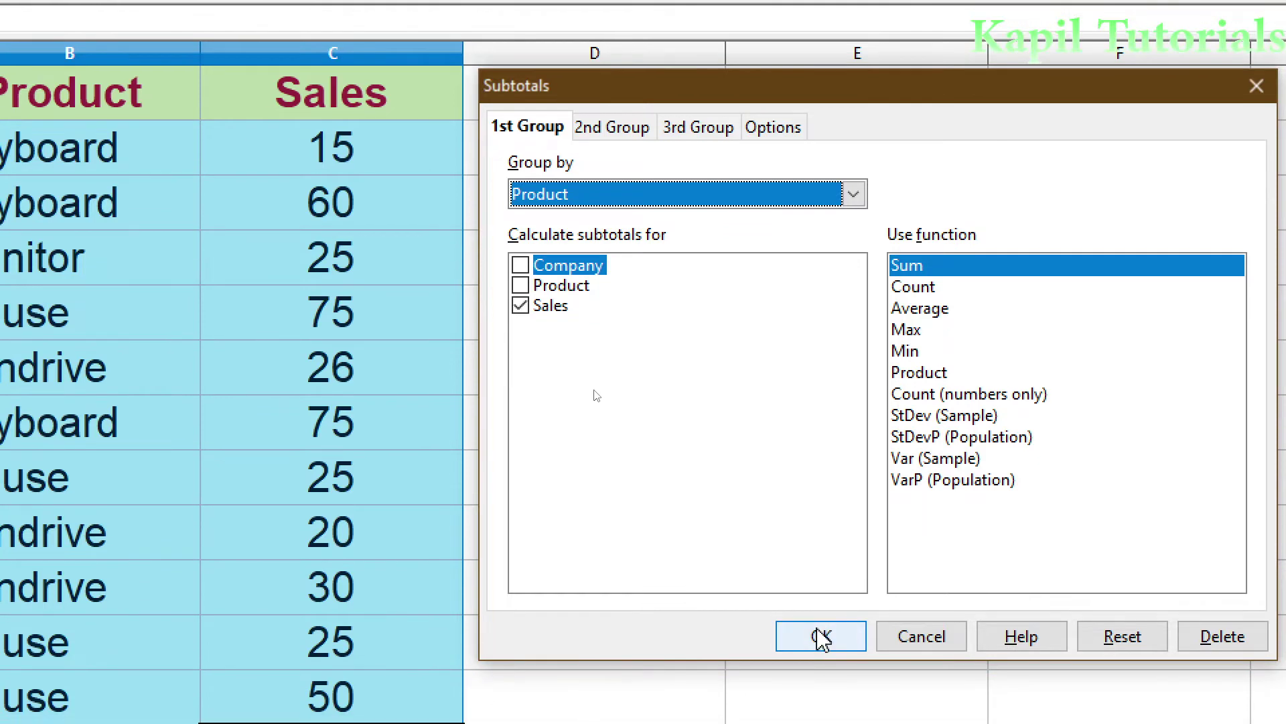
left_click(822, 636)
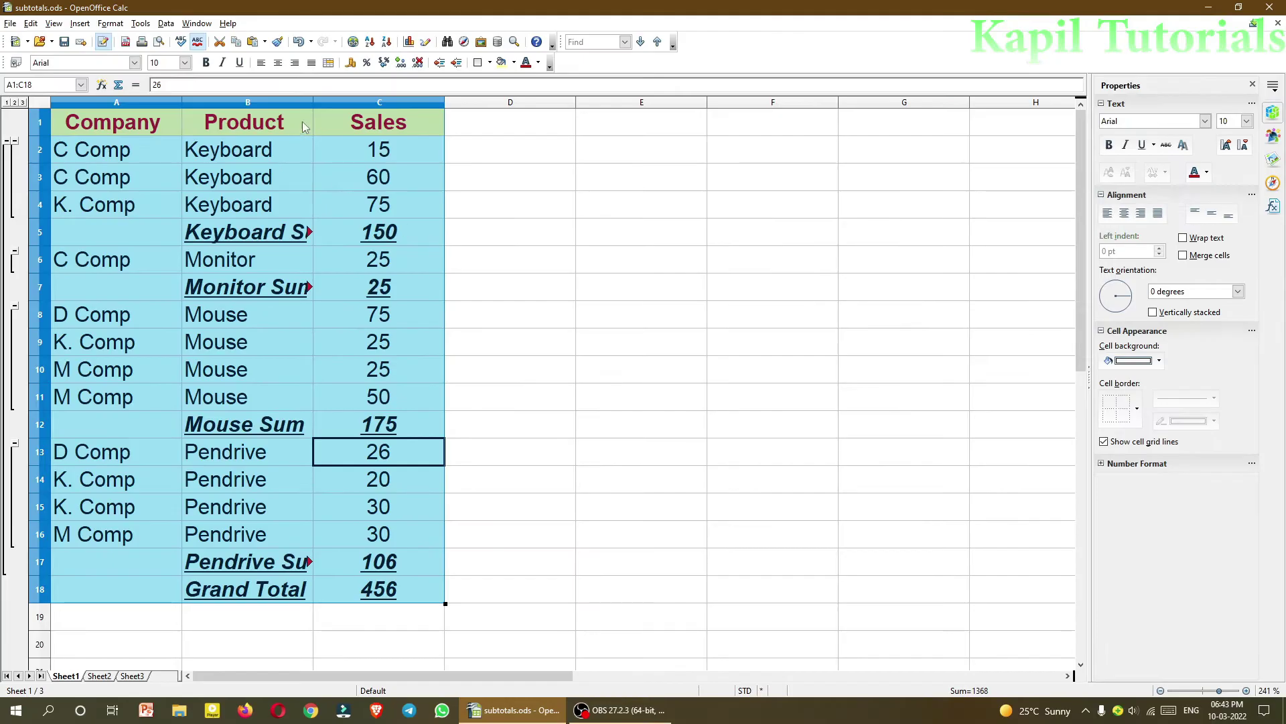
- Widen column B so labels like 'Keyboard Sum' show fully, then scroll to review
left_click_drag(313, 102, 359, 102)
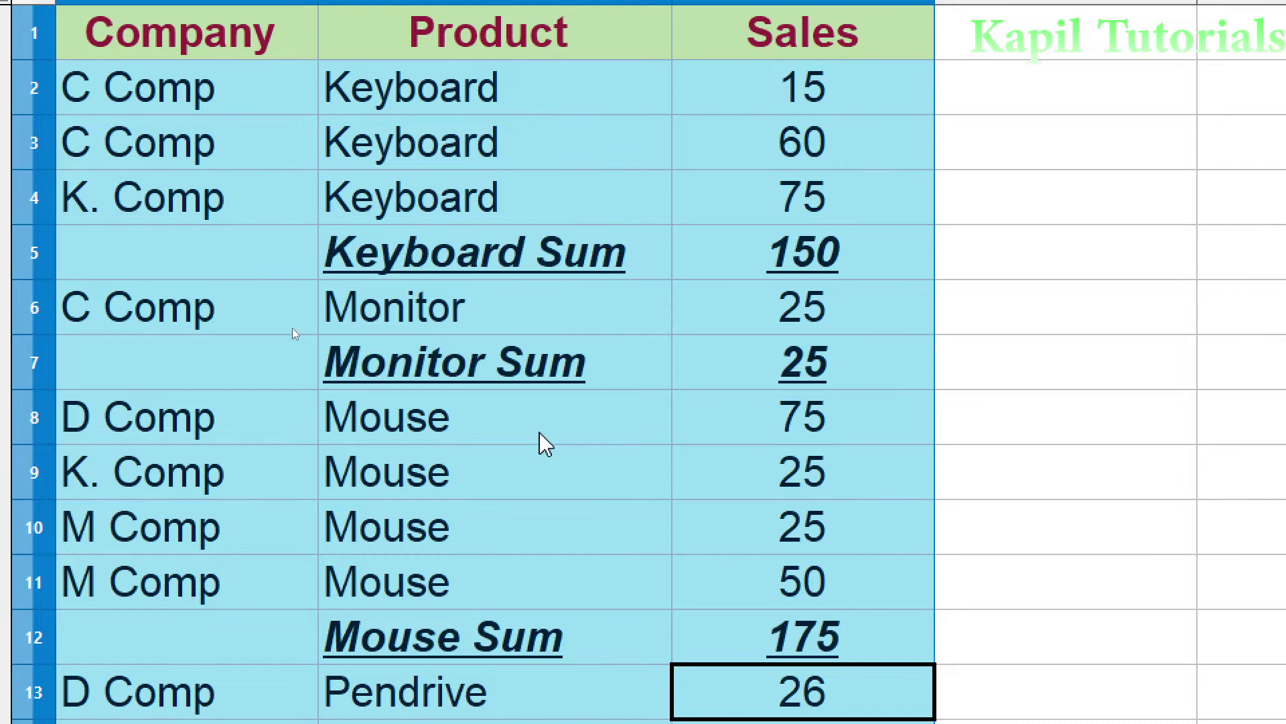
scroll(540, 450, "down", 2)
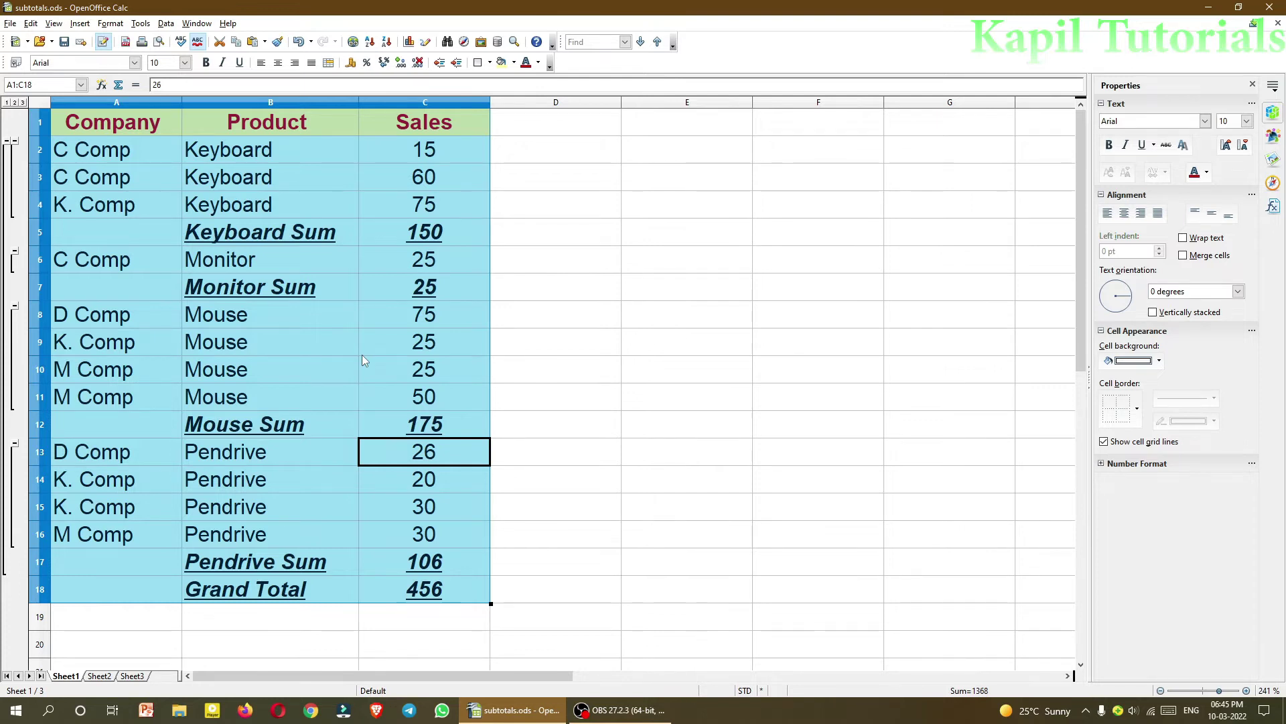
- Undo the product sums and reapply Product subtotals on Sales using the Max function
key("ctrl+z")
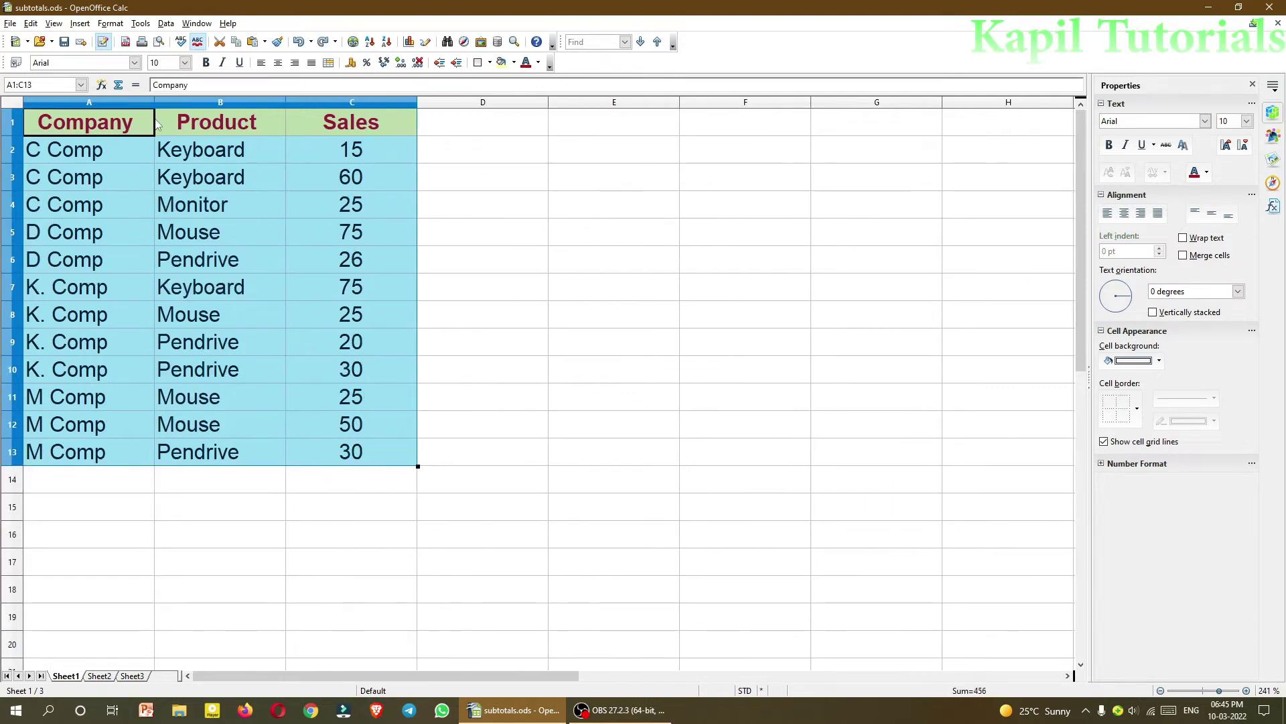
left_click(166, 24)
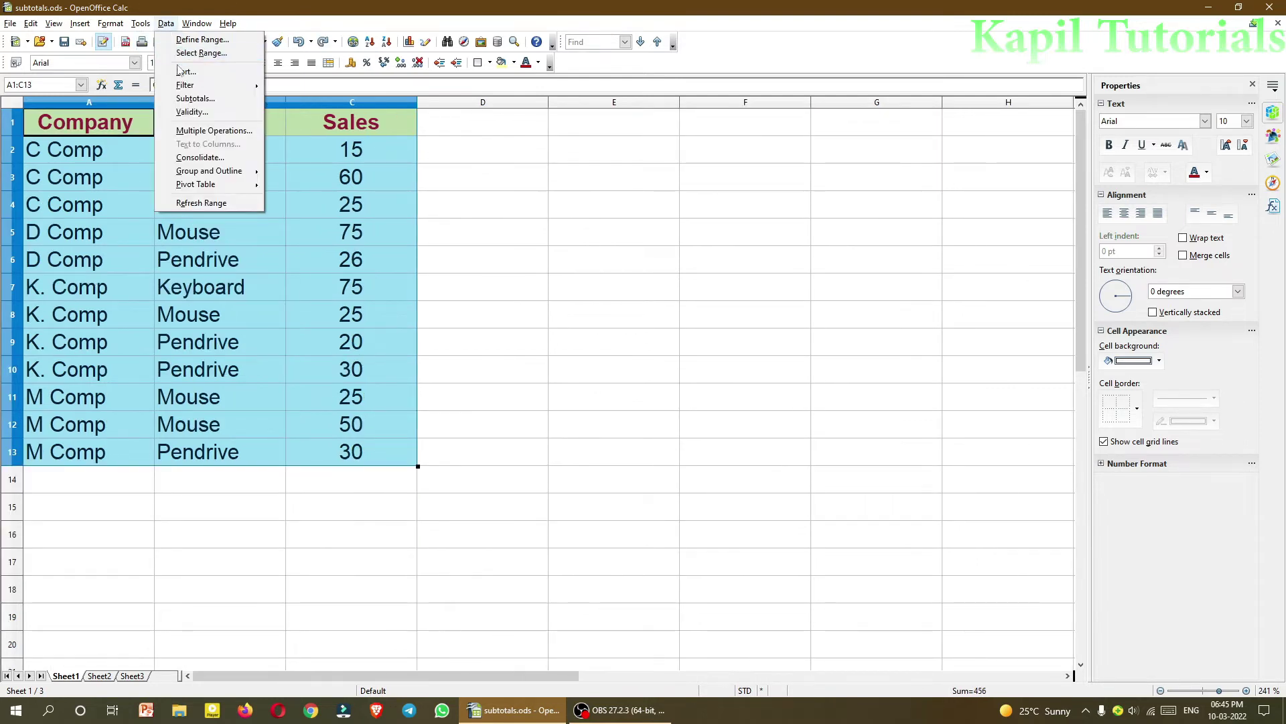
left_click(195, 98)
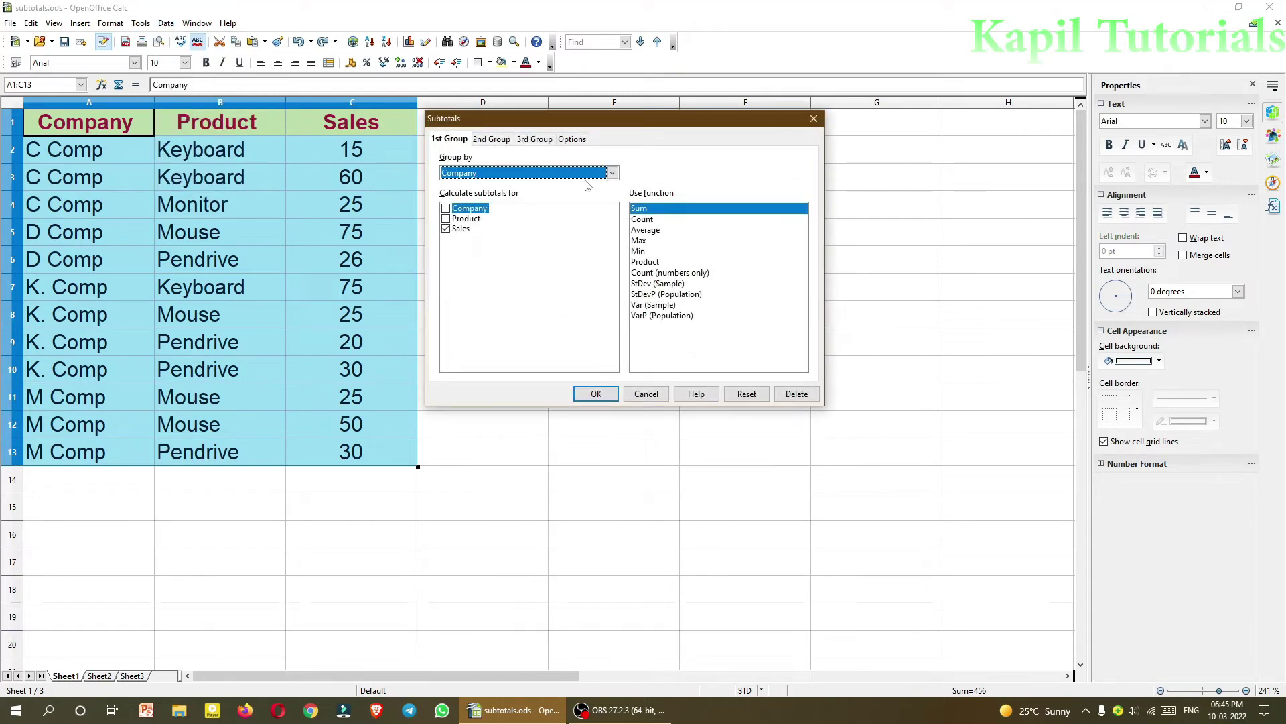
left_click(611, 173)
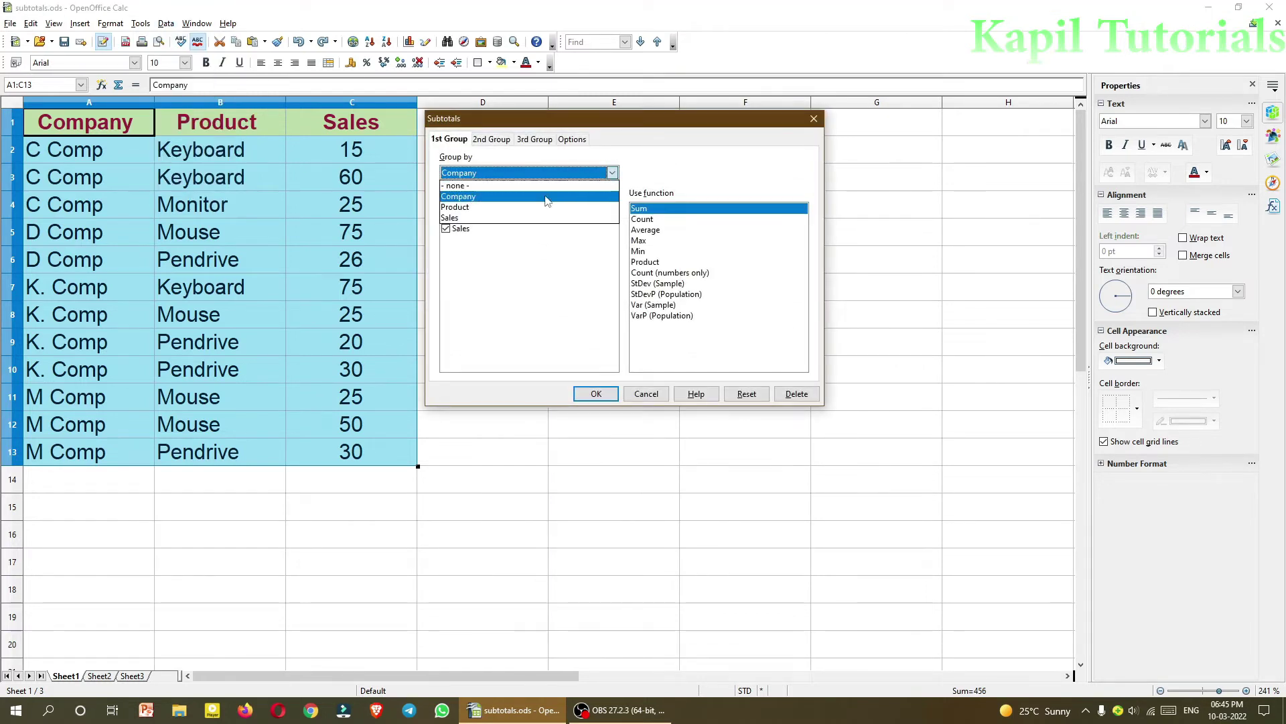
left_click(487, 207)
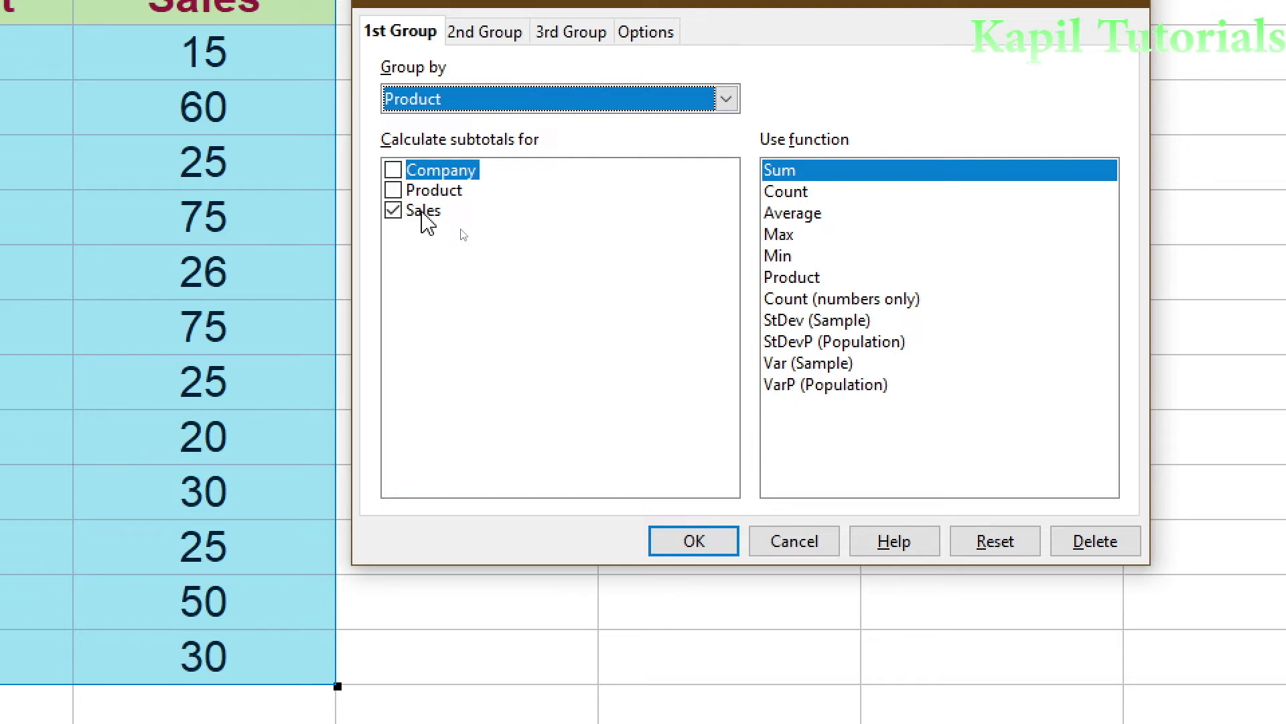
left_click(427, 213)
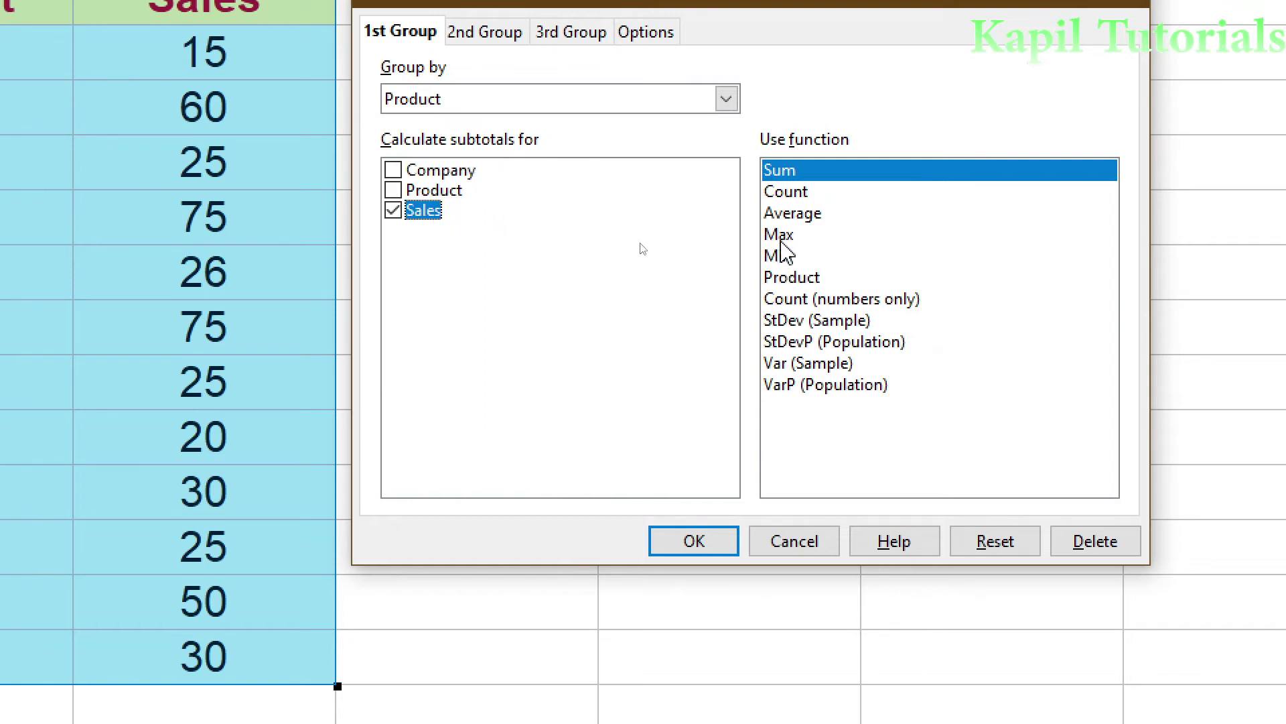
left_click(774, 235)
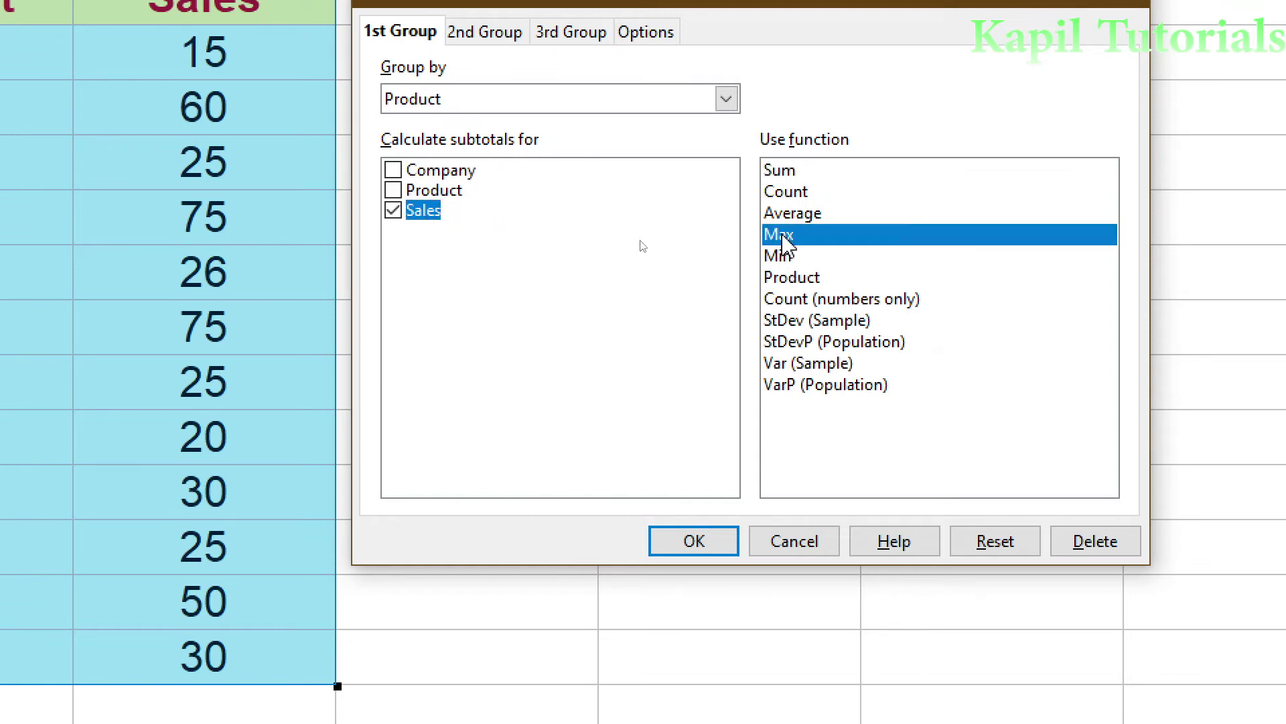
left_click(694, 542)
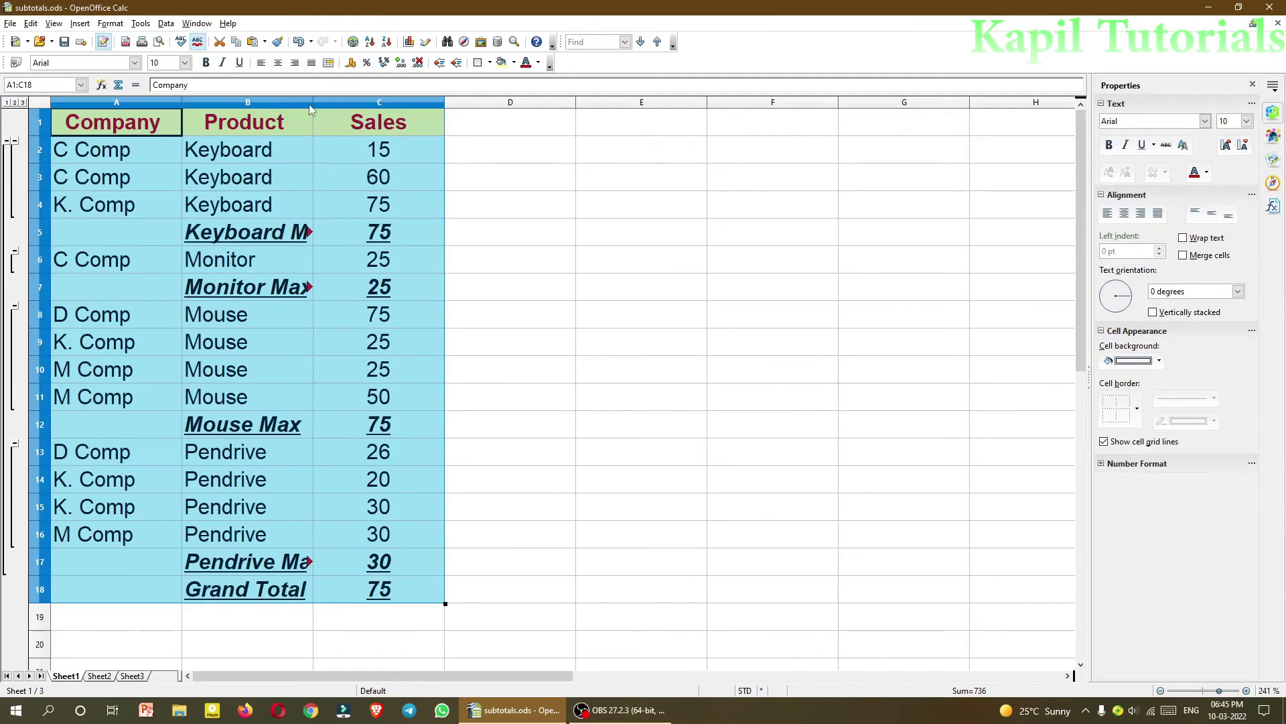
- Widen column B so the per-product Max labels display in full
left_click_drag(312, 107, 366, 107)
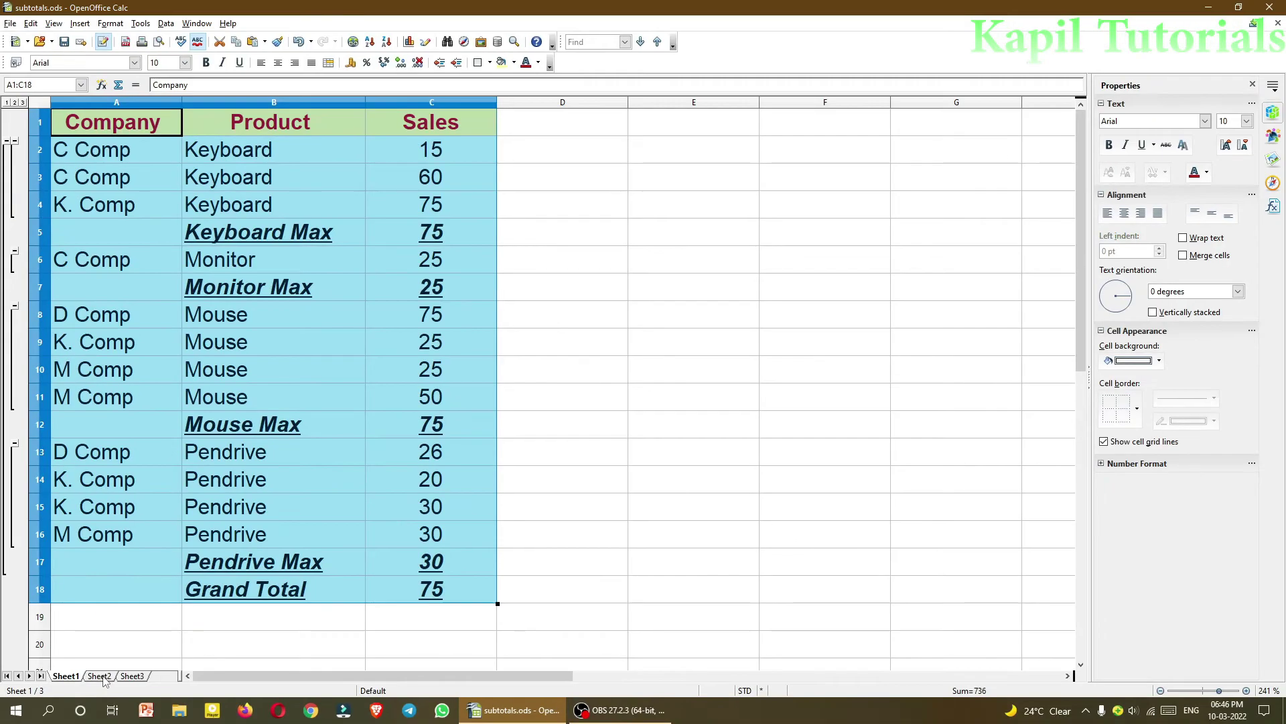
left_click(176, 630)
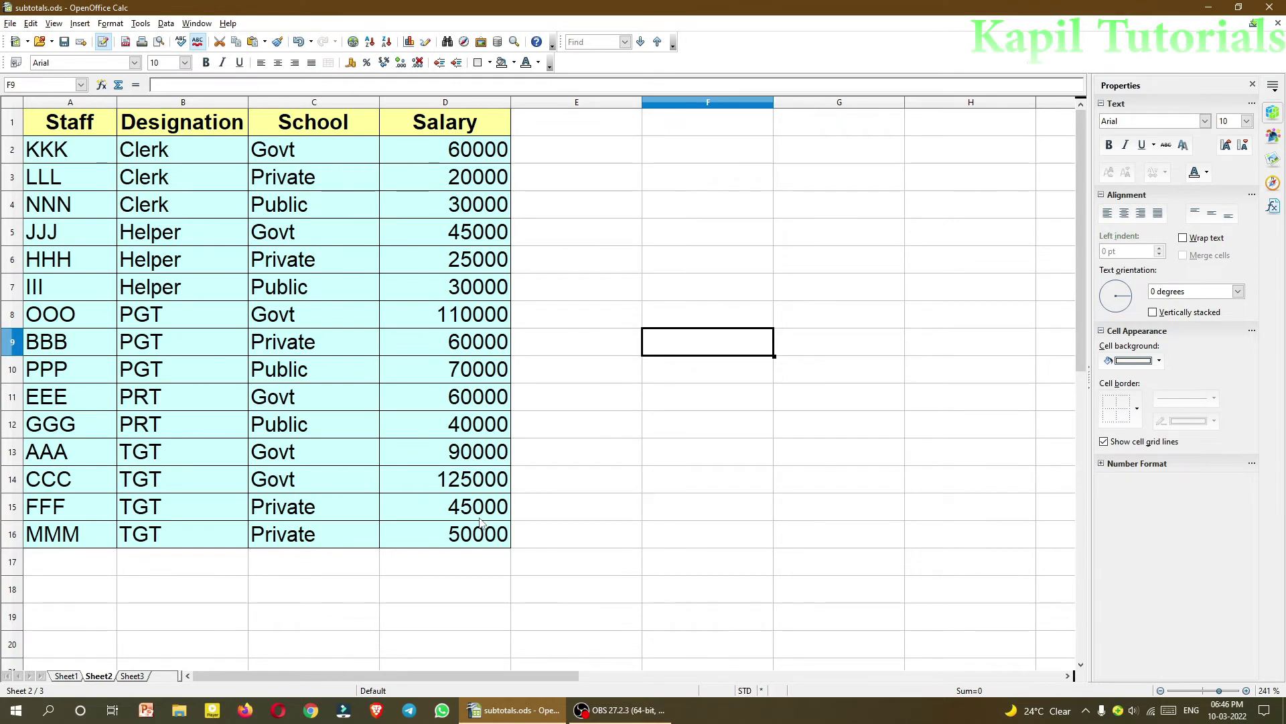
- Try Subtotals on the data-only selection, find wrong grouping headers, and cancel
left_click_drag(154, 177, 454, 534)
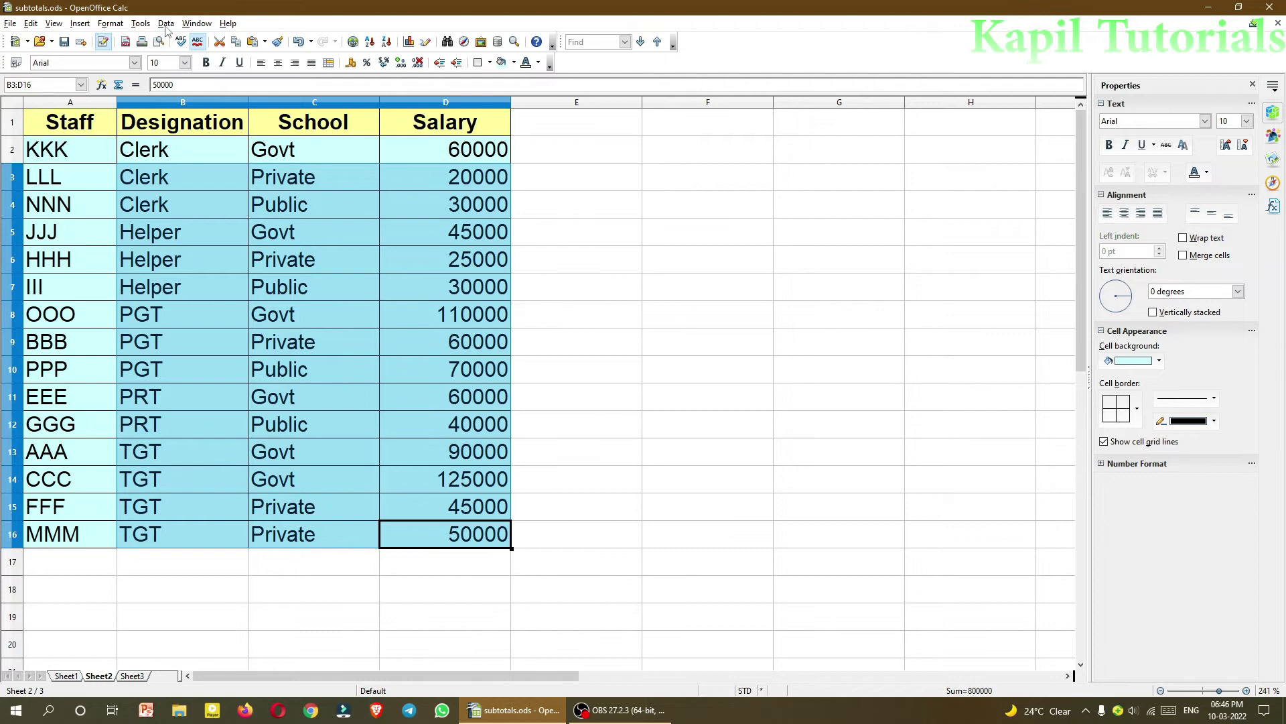
left_click(166, 23)
mouse_move(201, 91)
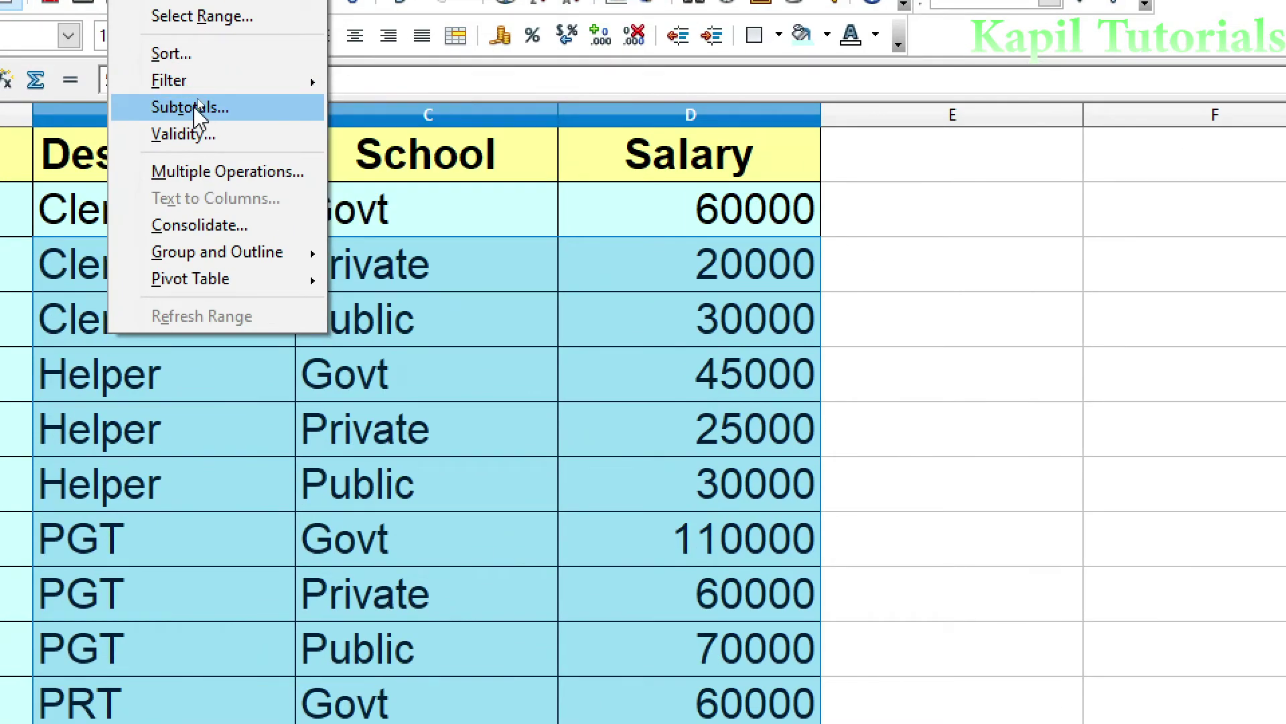
left_click(195, 99)
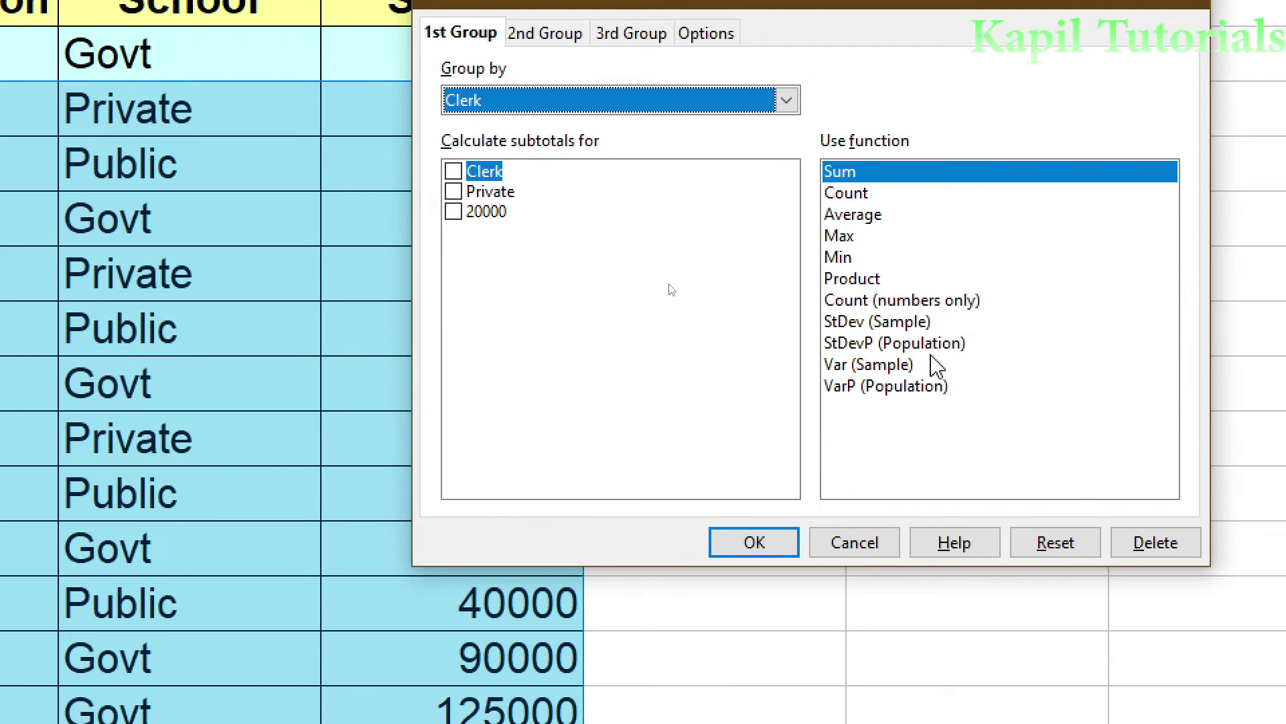
left_click(787, 102)
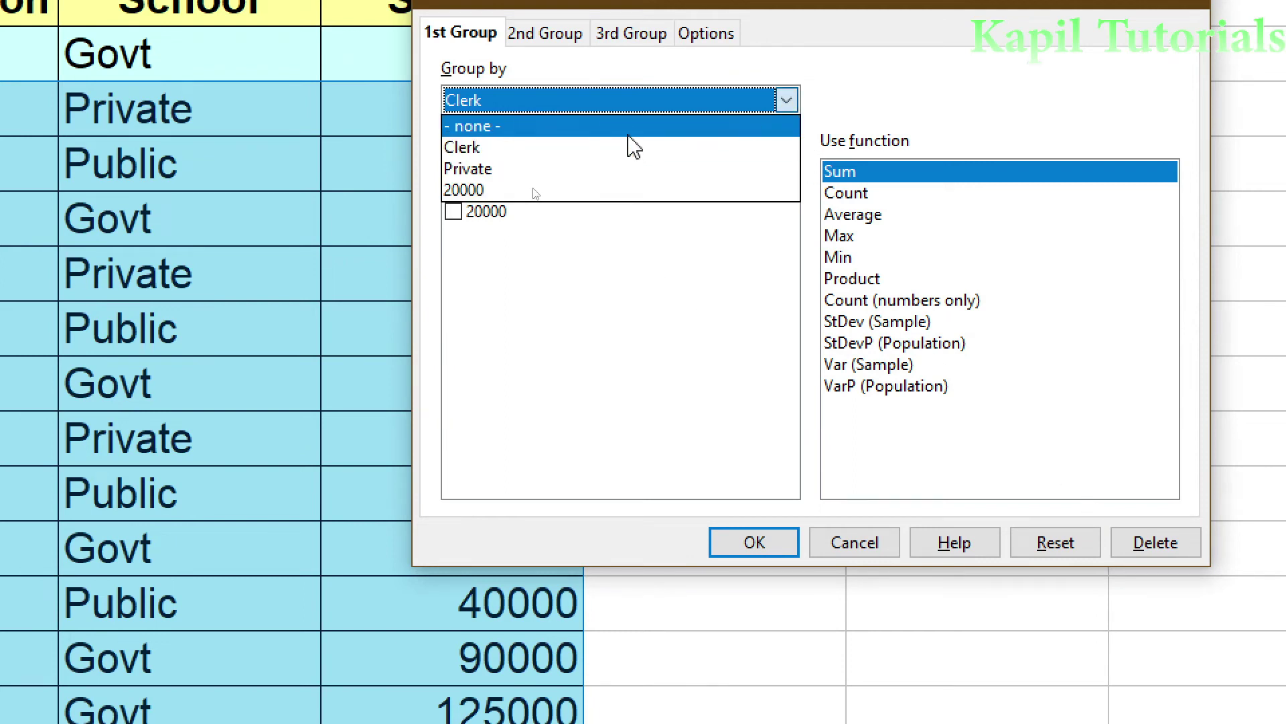
left_click(626, 100)
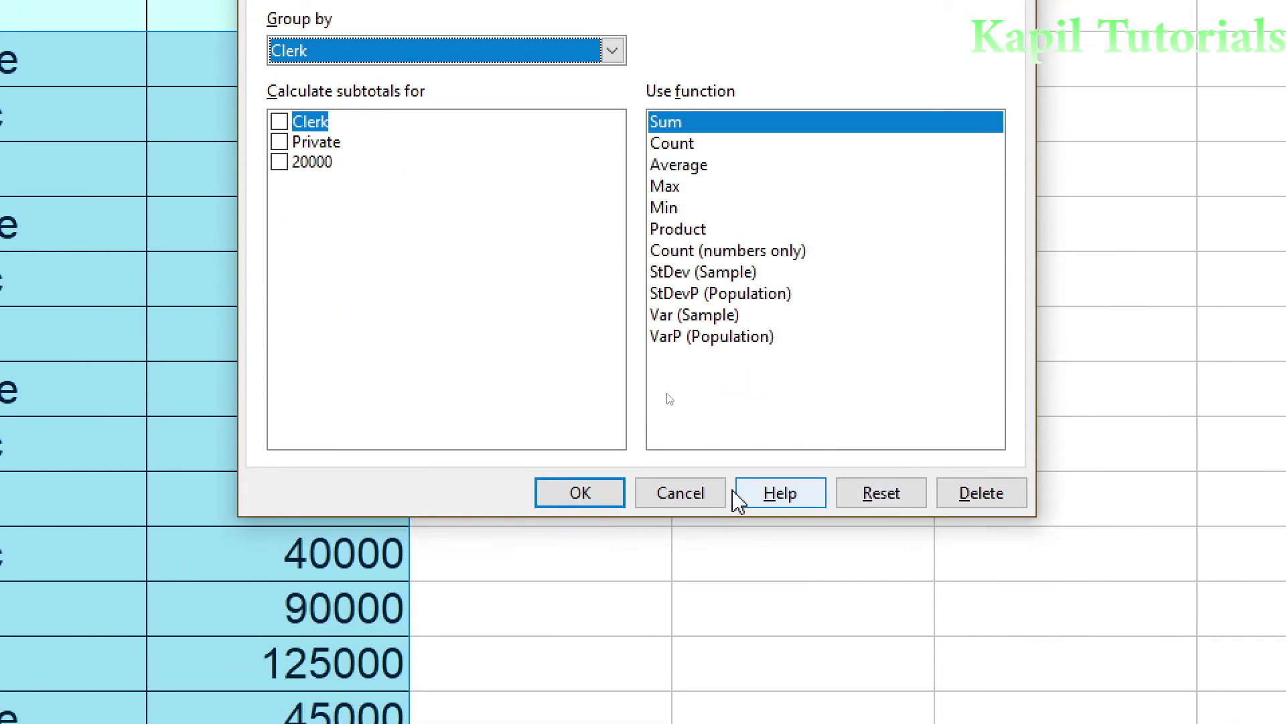
left_click(689, 501)
- Reselect the staff table from the header row down to row 16
left_click(167, 331)
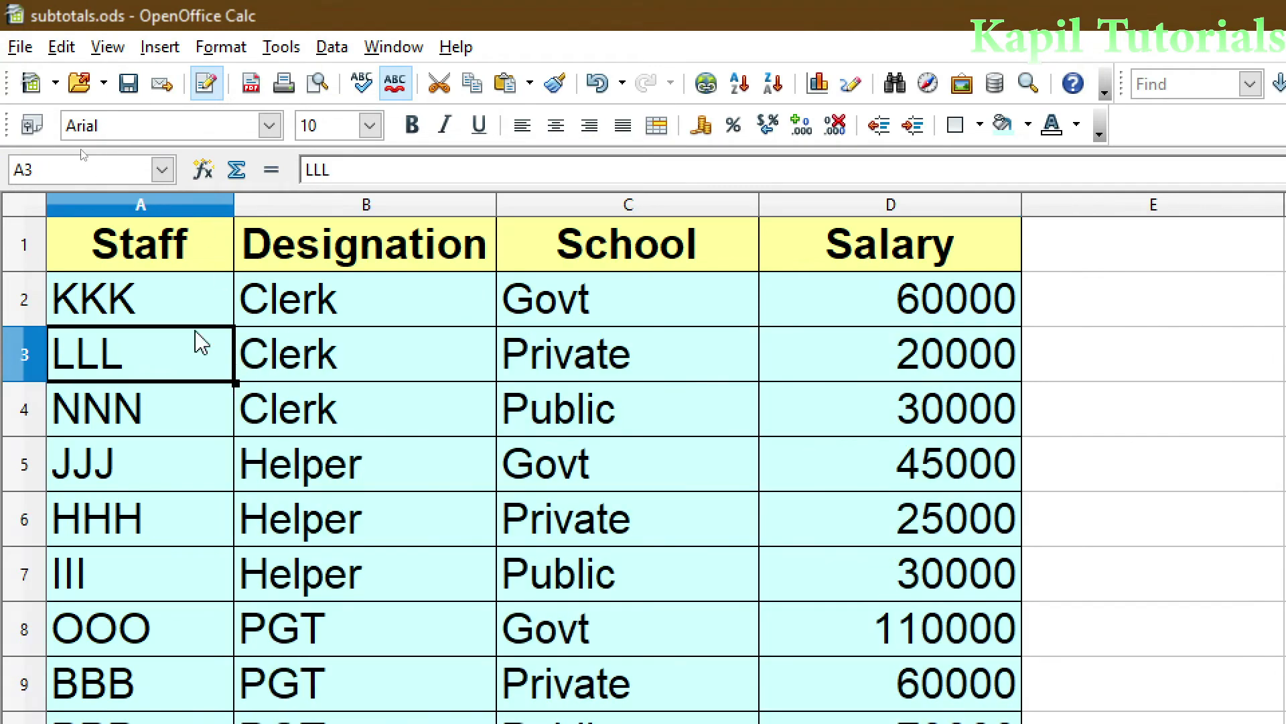
left_click_drag(138, 253, 869, 723)
left_click_drag(869, 642, 868, 555)
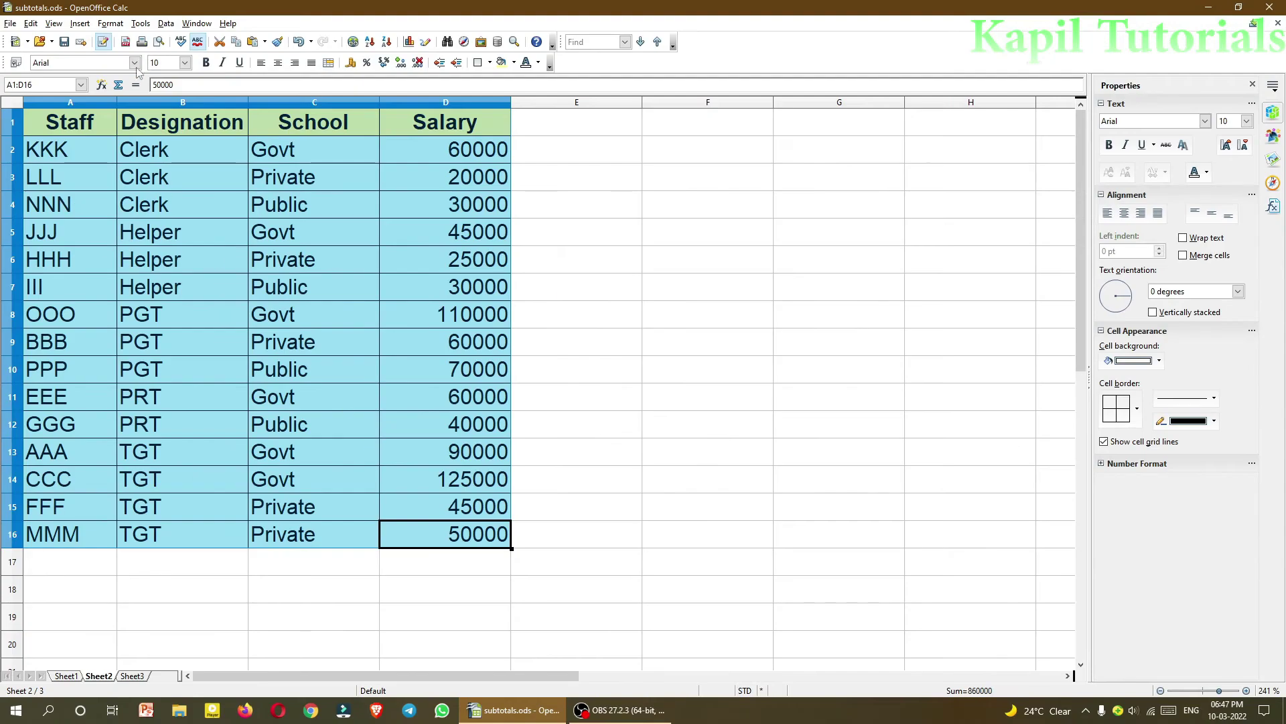
- Subtotal Salary by Designation with Sum, giving Clerk 110000, PGT 240000 and more
left_click(166, 25)
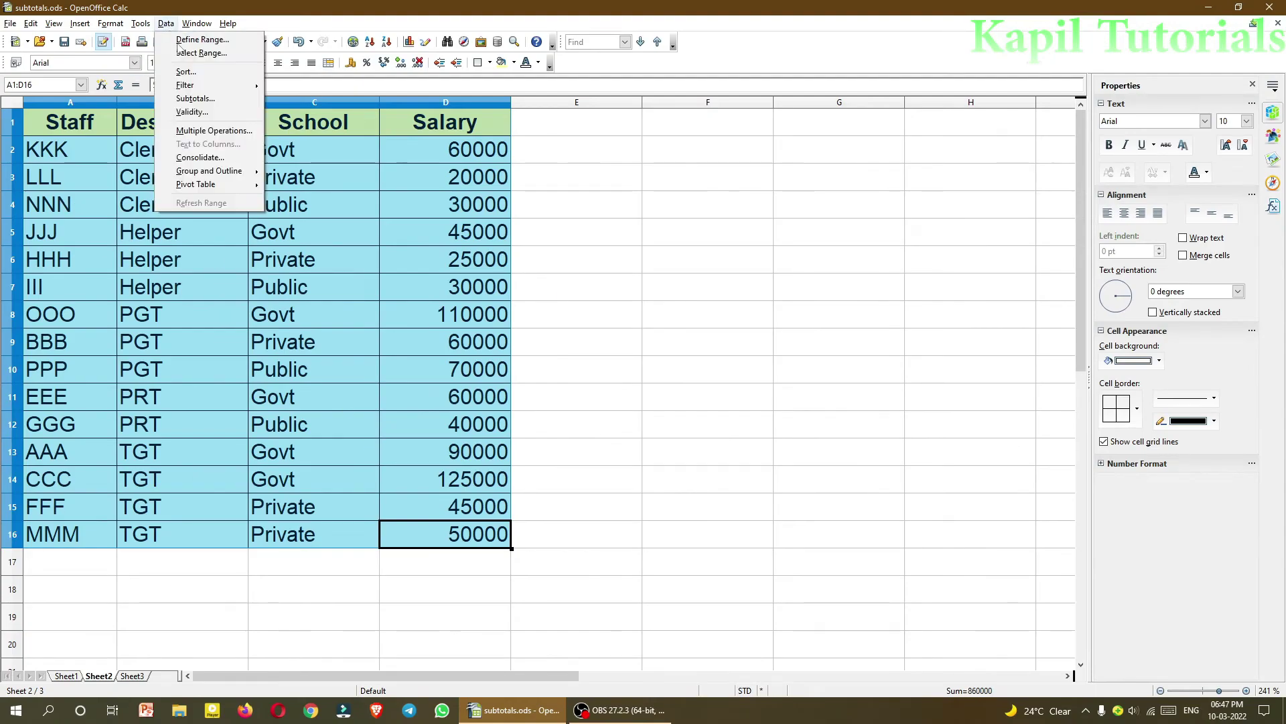
left_click(195, 98)
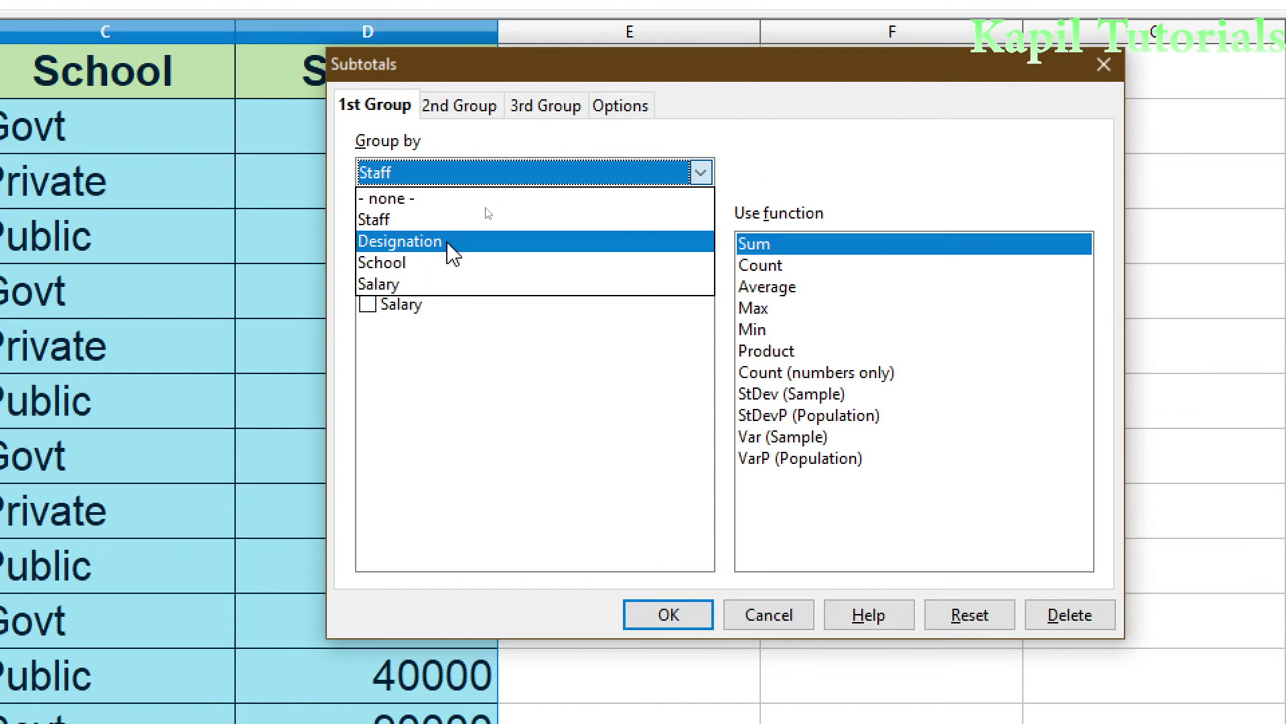
left_click(452, 251)
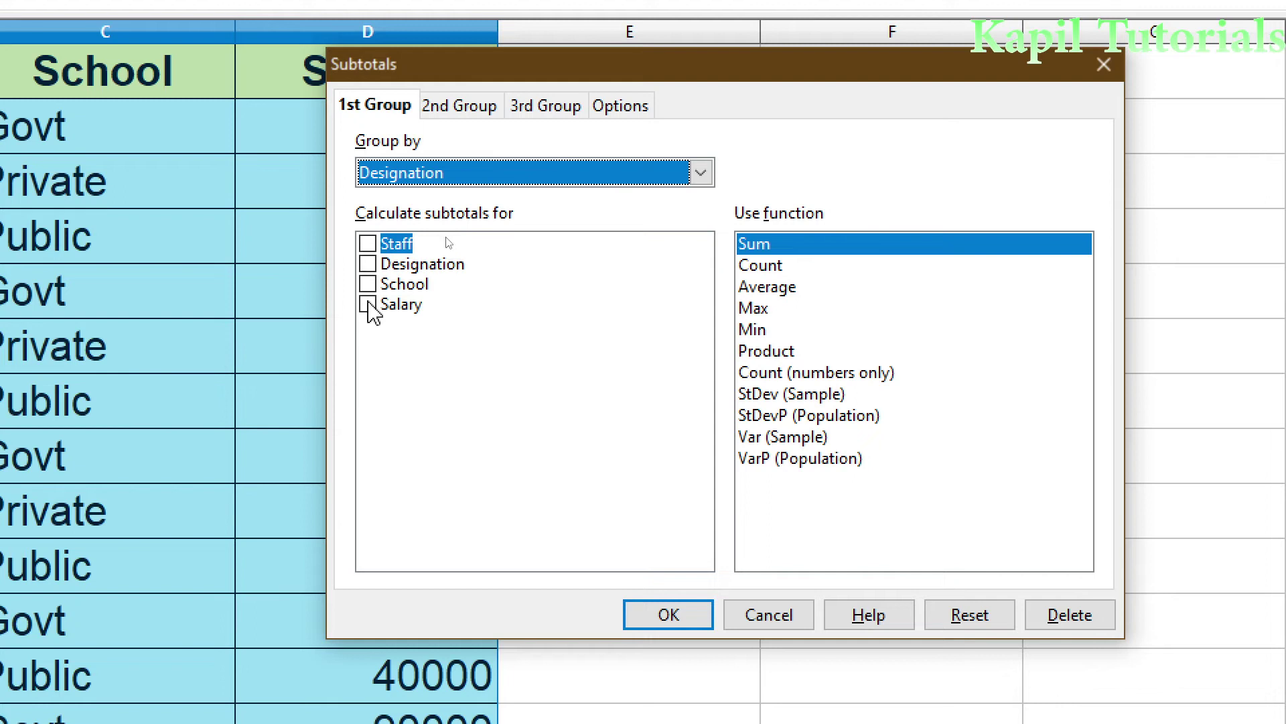
left_click(367, 306)
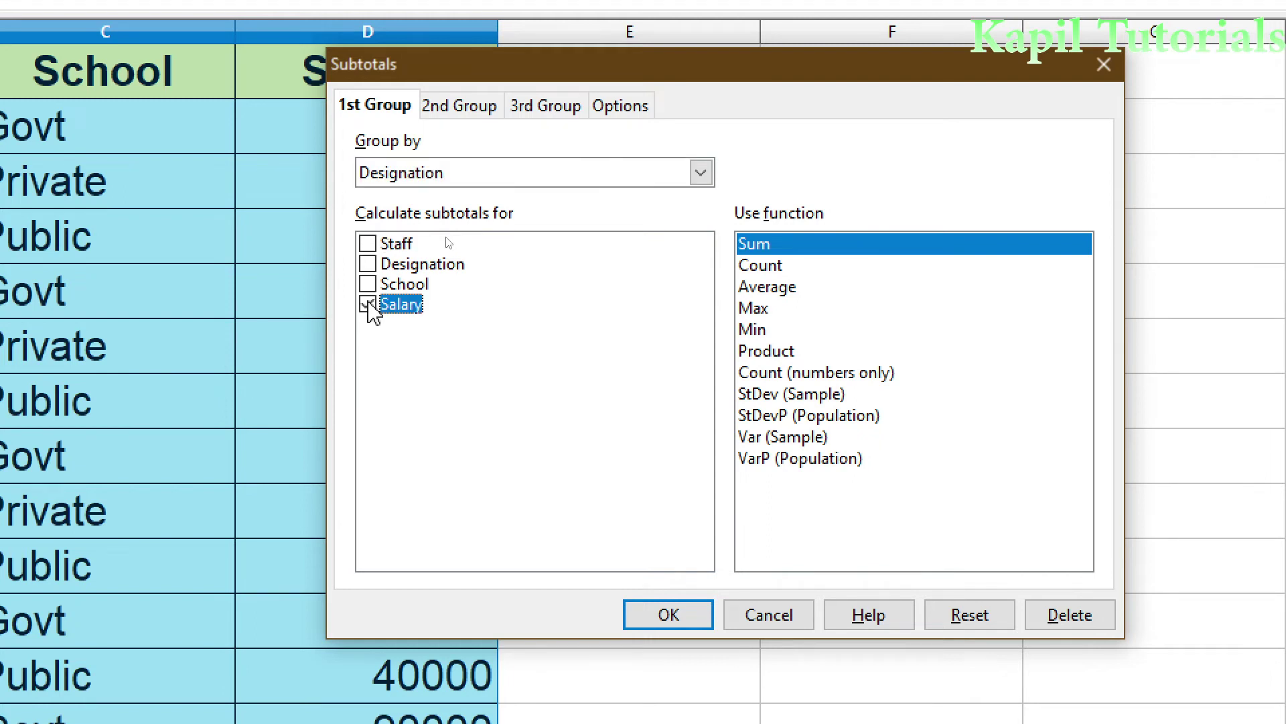
left_click(665, 617)
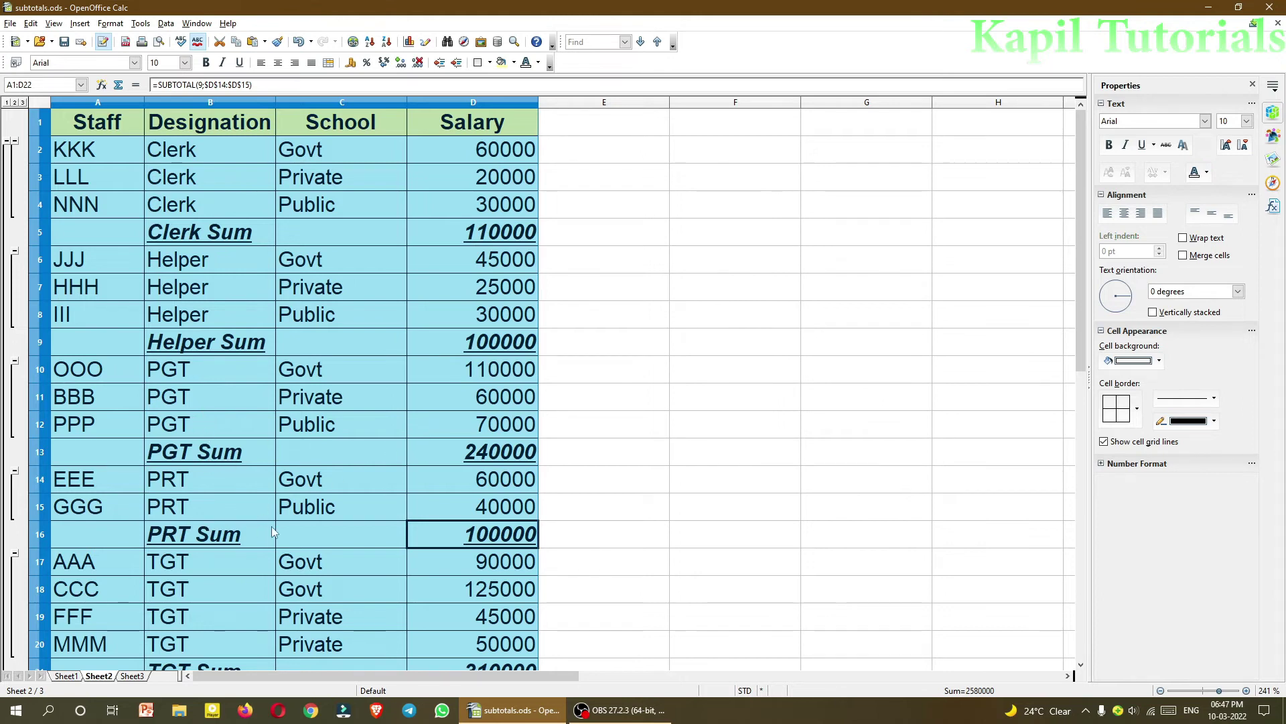
- Check the Designation subtotals by scrolling, then undo them with Ctrl+Z
scroll(288, 477, "down", 2)
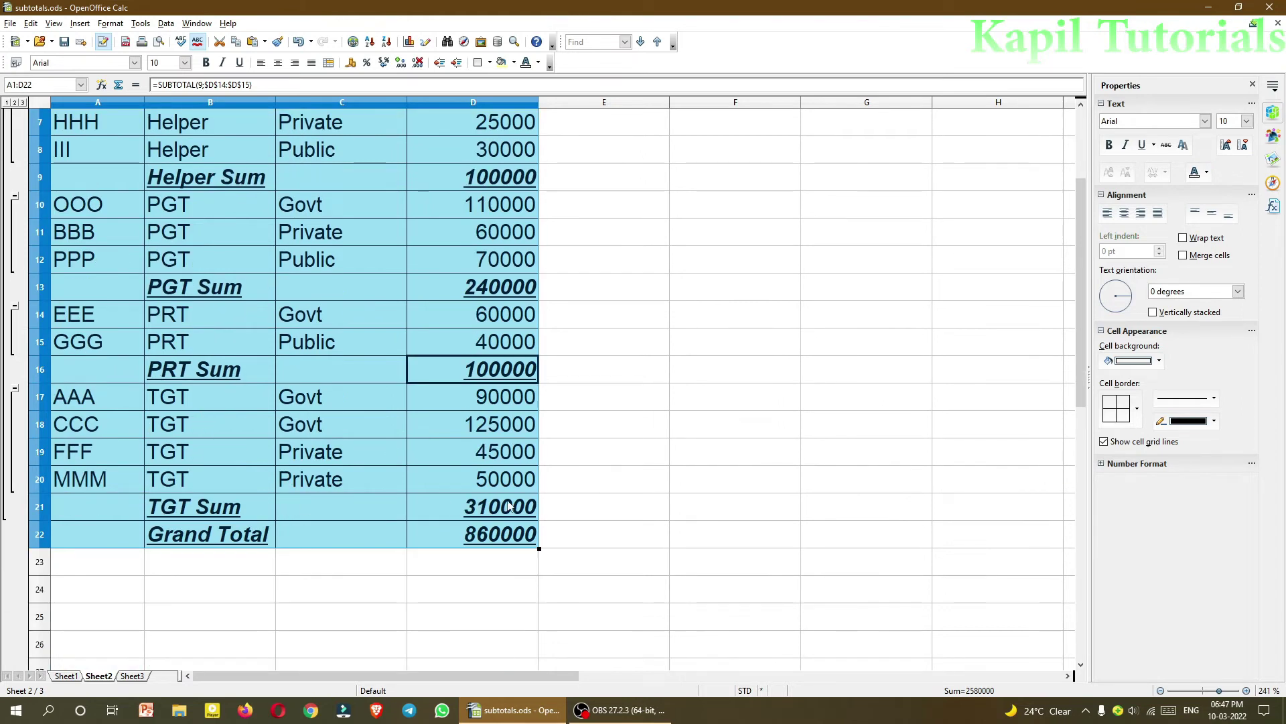
scroll(509, 506, "up", 2)
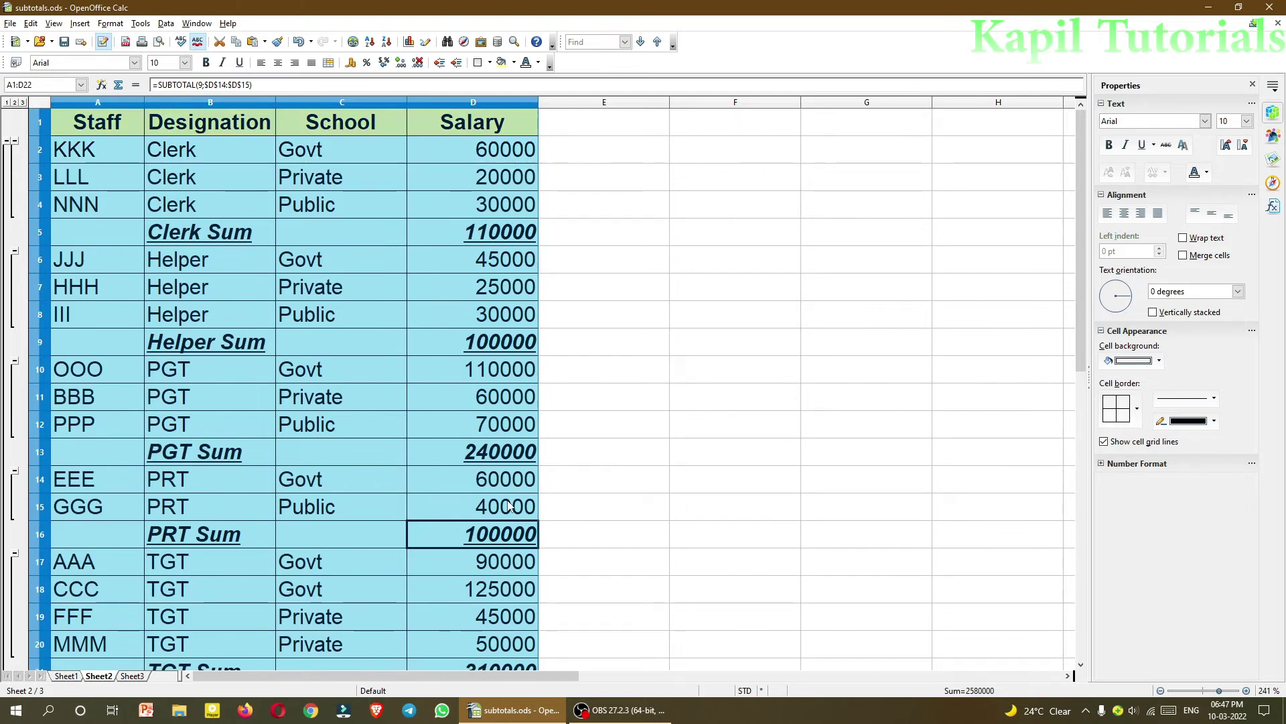
key("ctrl+z")
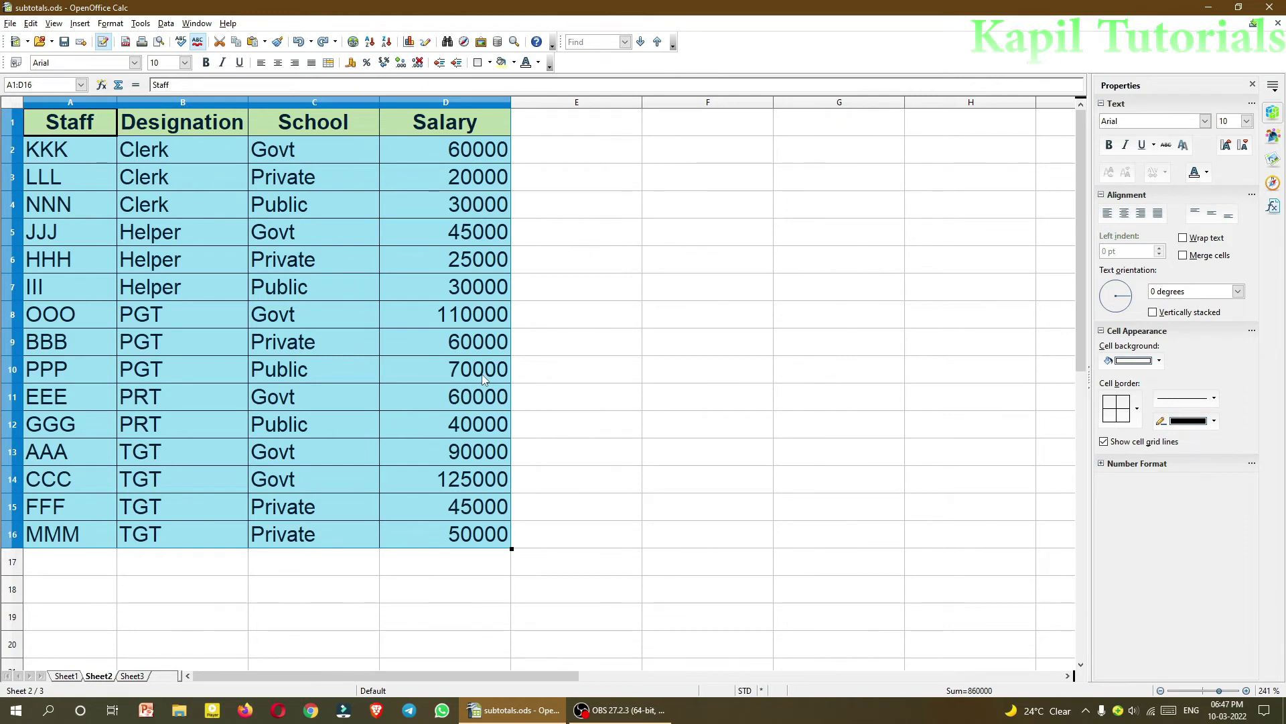
- Set the Subtotals 1st Group to group by Designation and sum the Salary column
left_click(166, 23)
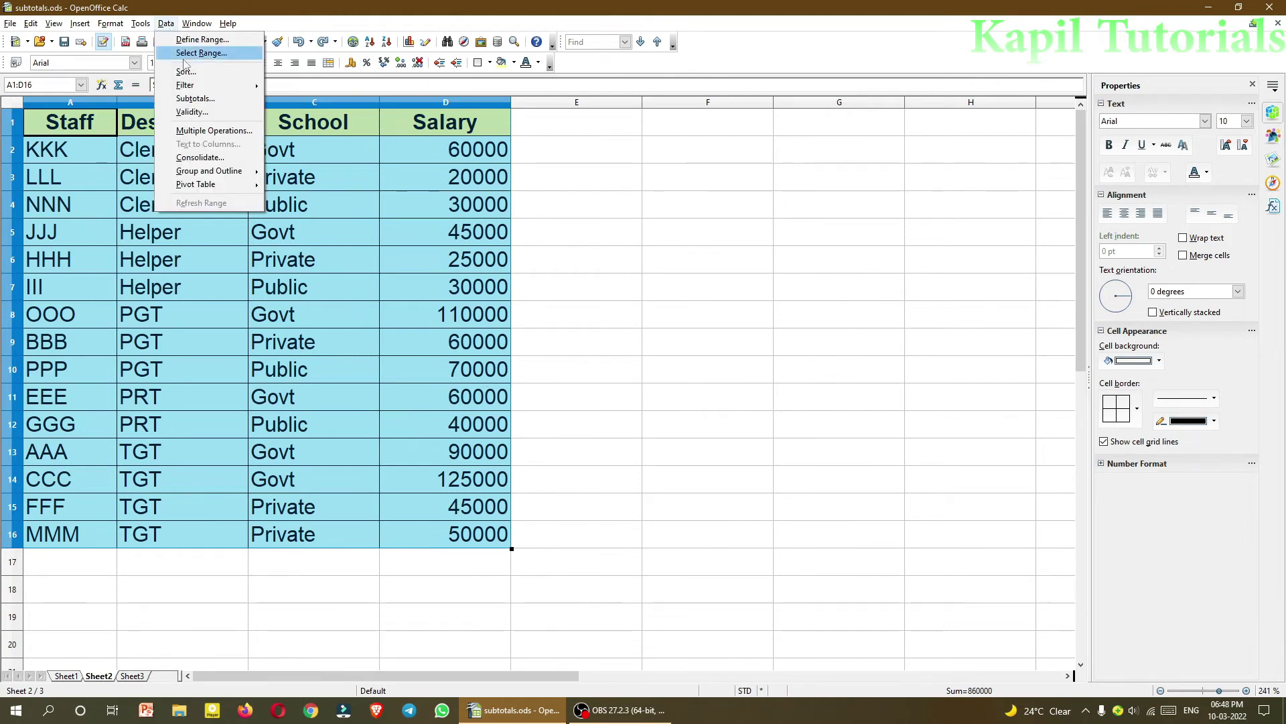
left_click(192, 99)
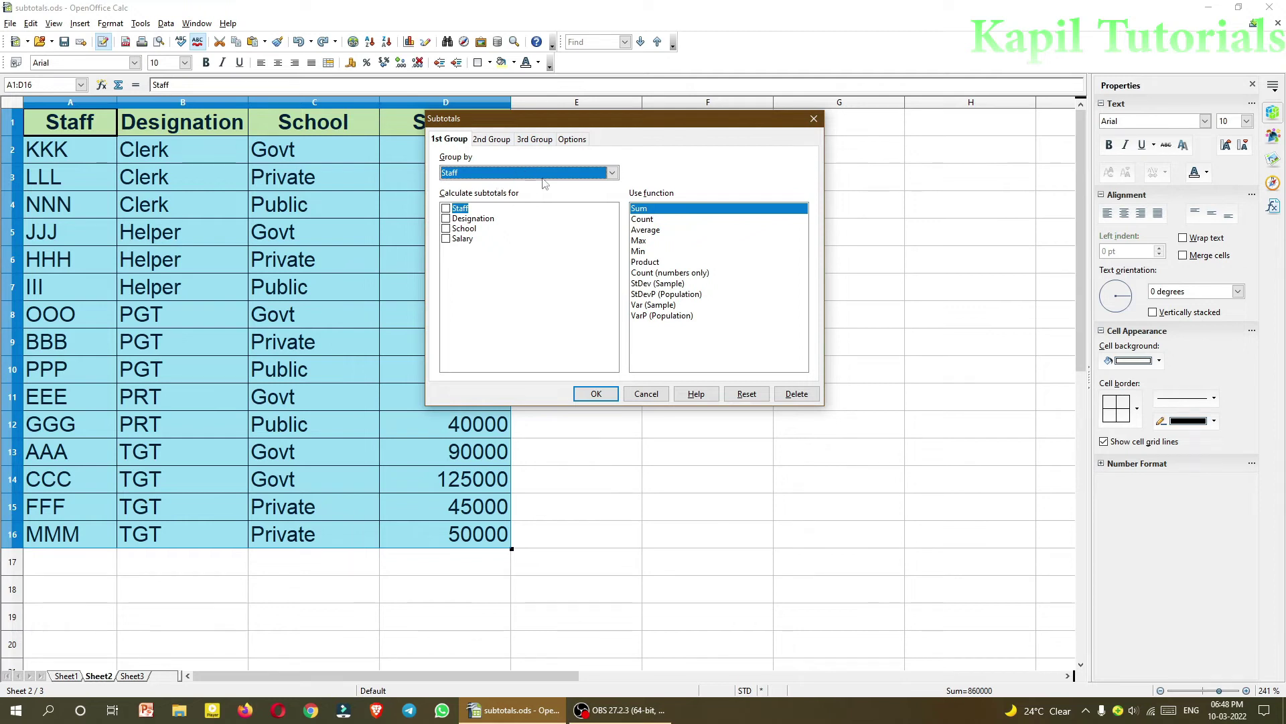
left_click(612, 173)
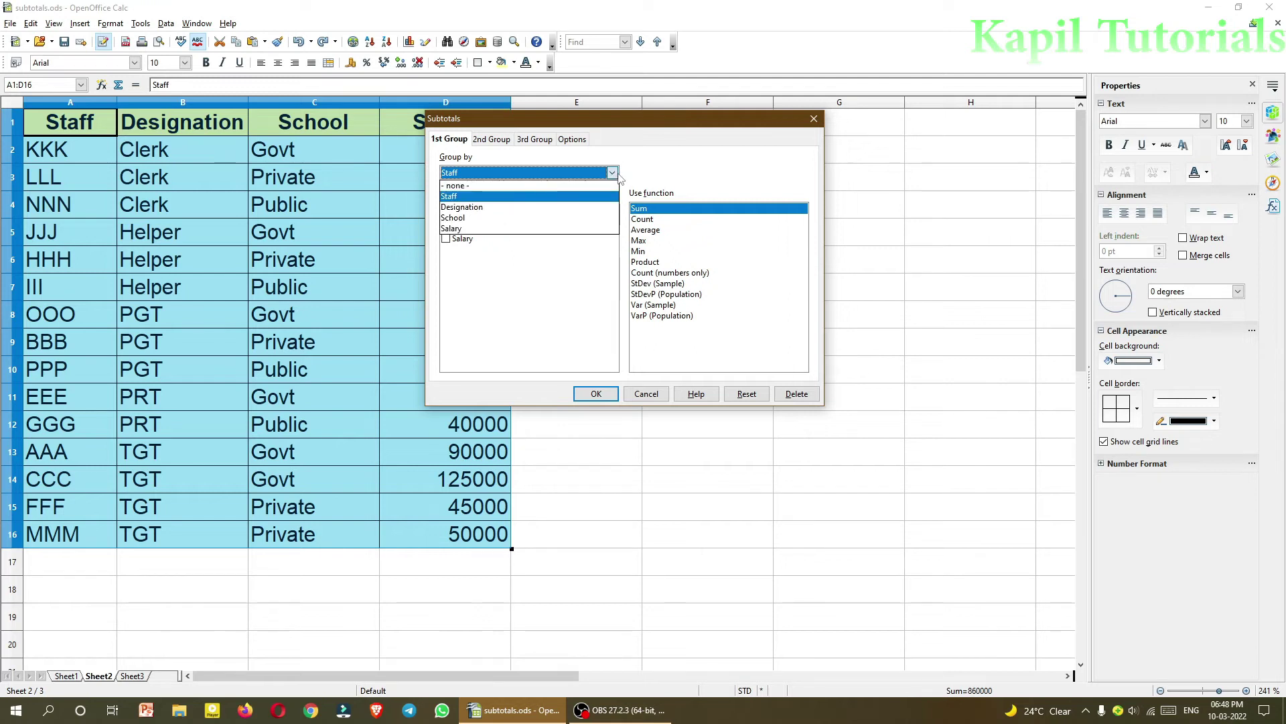
left_click(516, 207)
left_click(447, 239)
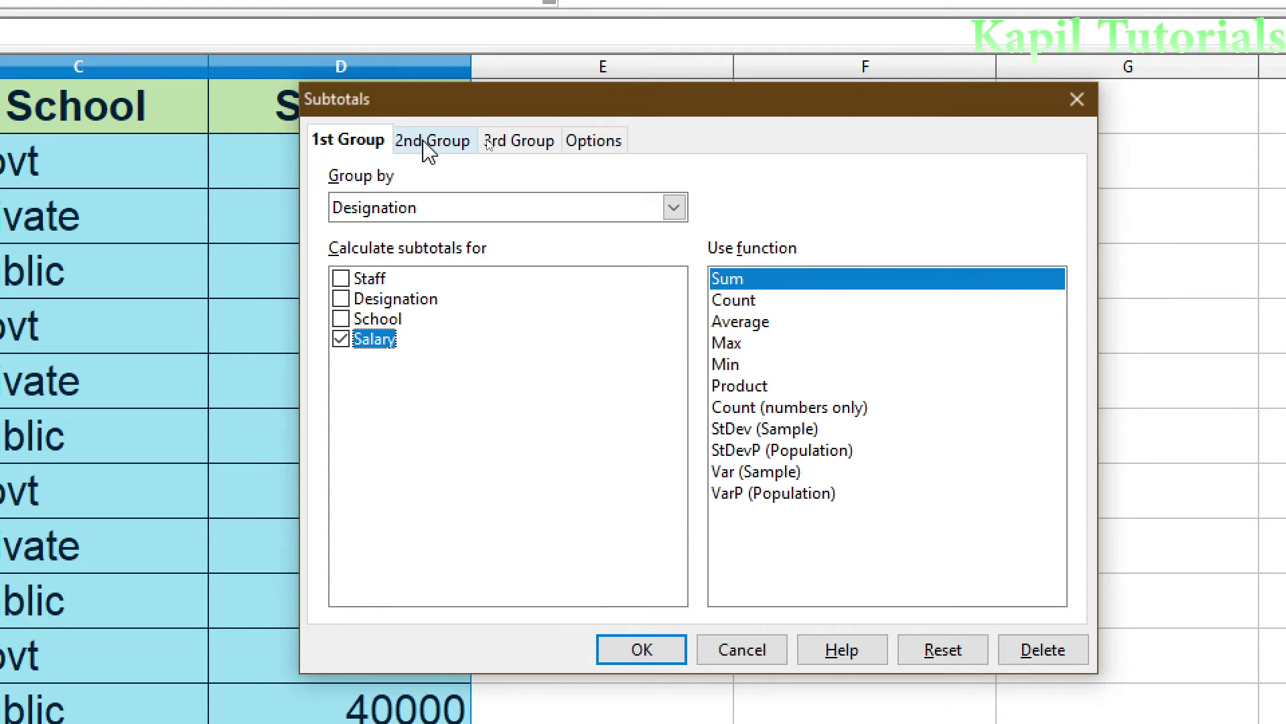
- Add a 2nd Group by School using Max of Salary, then apply both subtotal levels
left_click(429, 152)
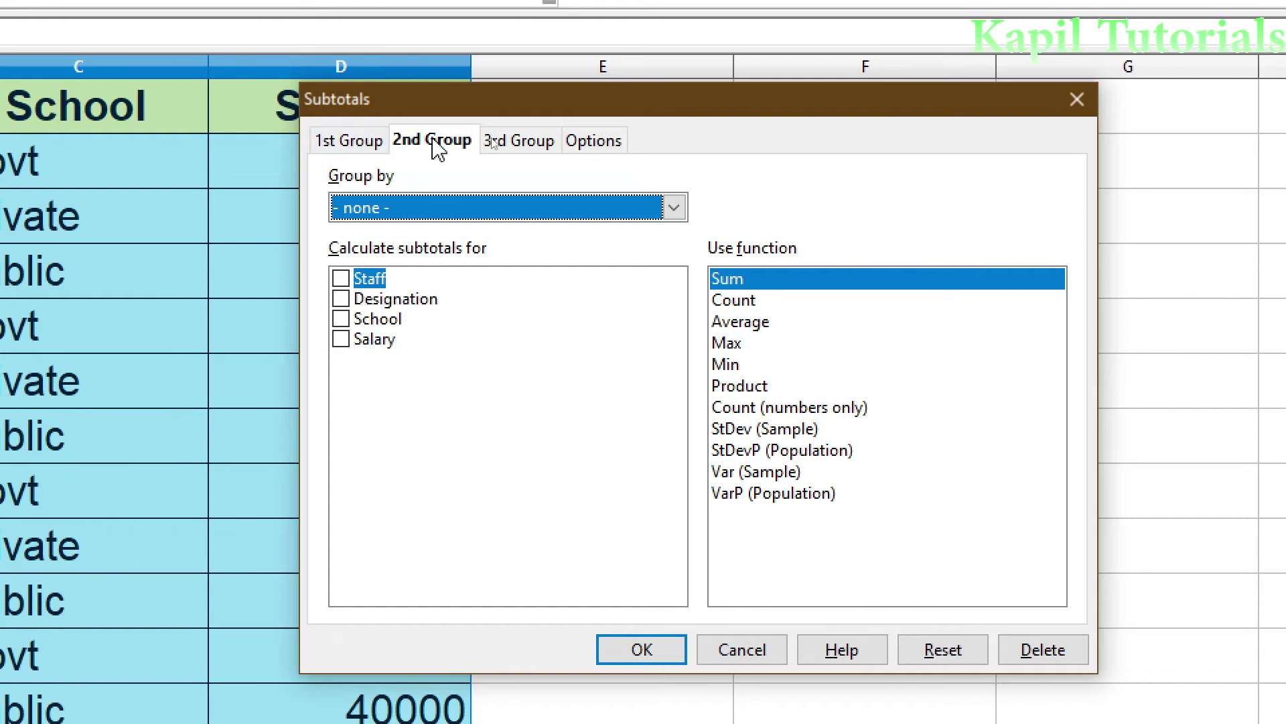
left_click(514, 147)
left_click(443, 146)
left_click(502, 208)
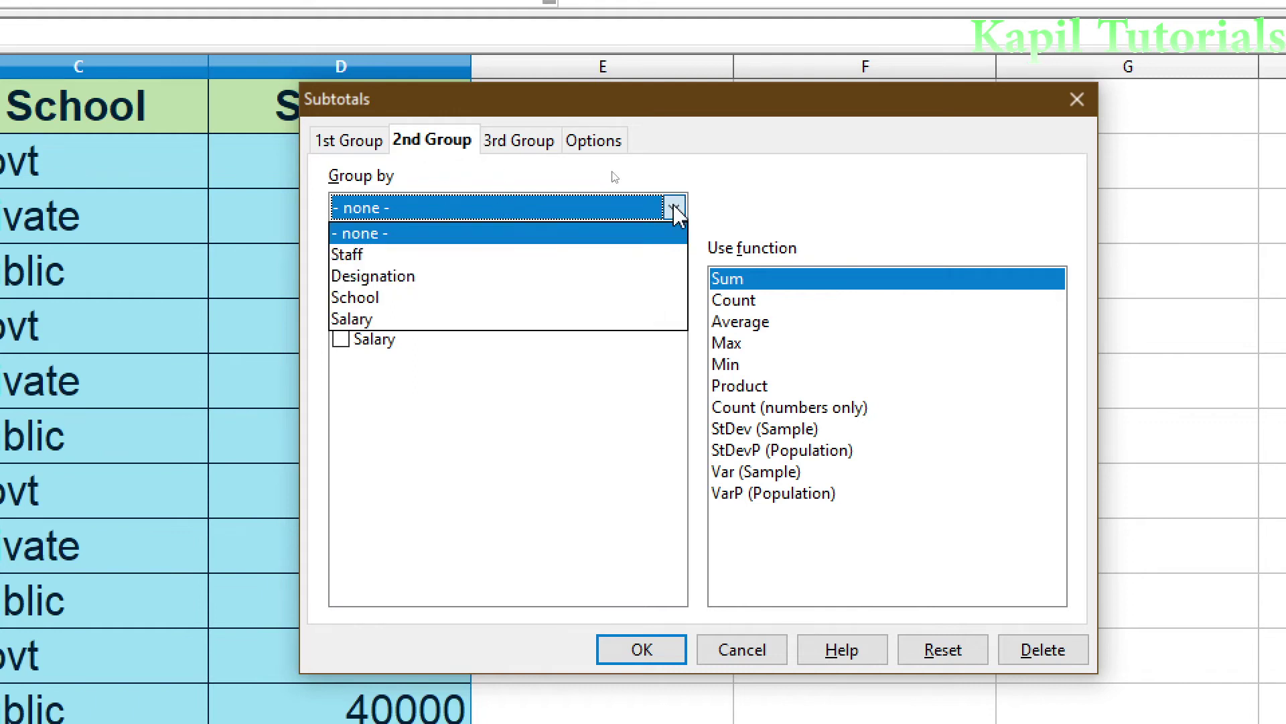
left_click(402, 298)
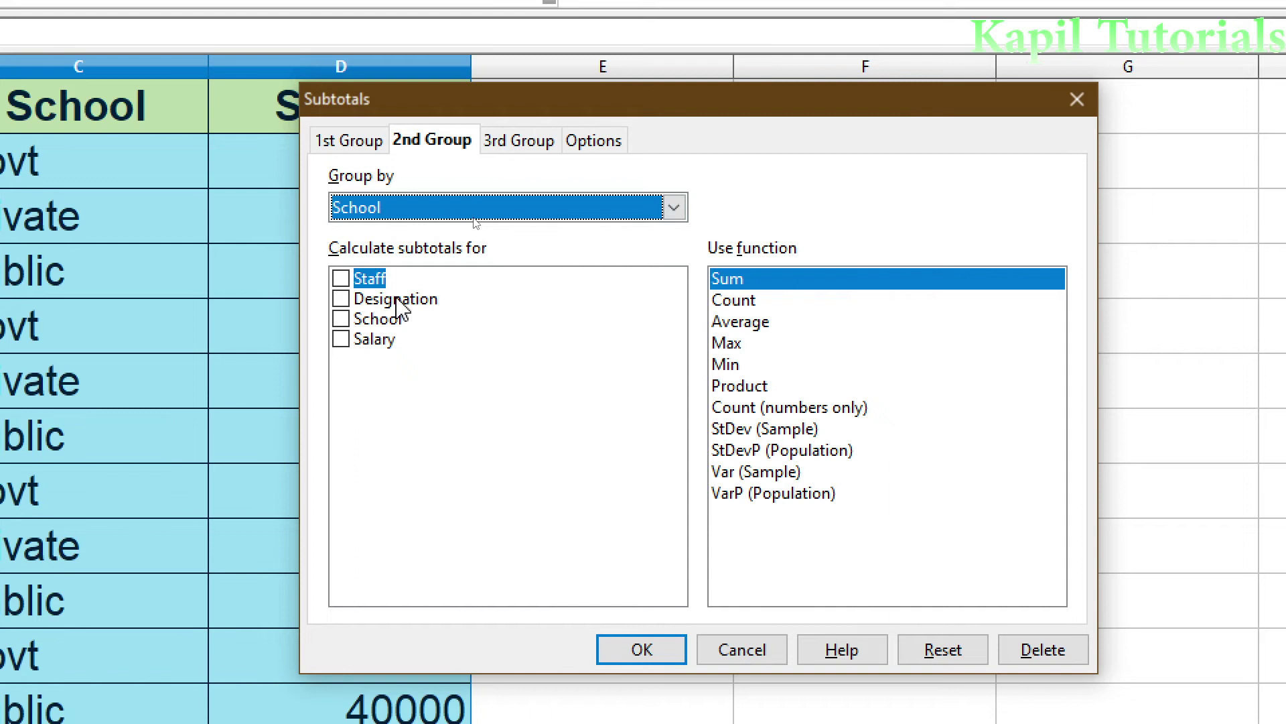
left_click(341, 340)
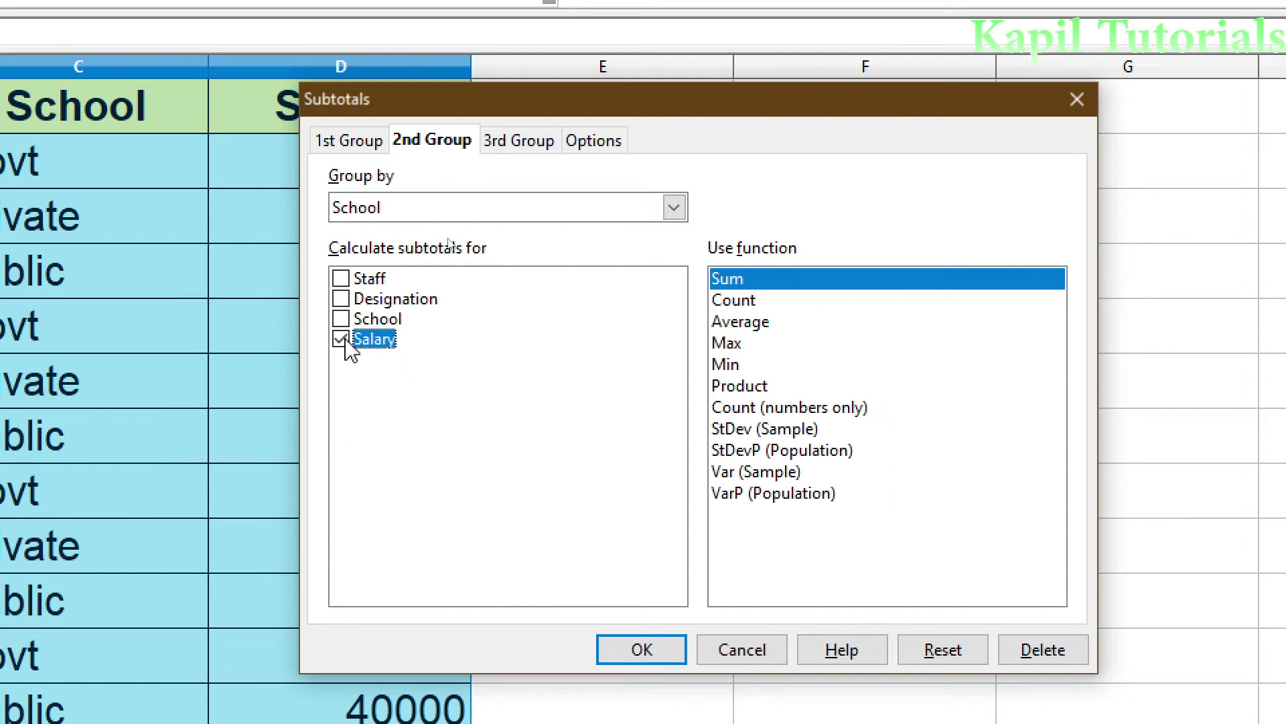
left_click(735, 344)
left_click(350, 144)
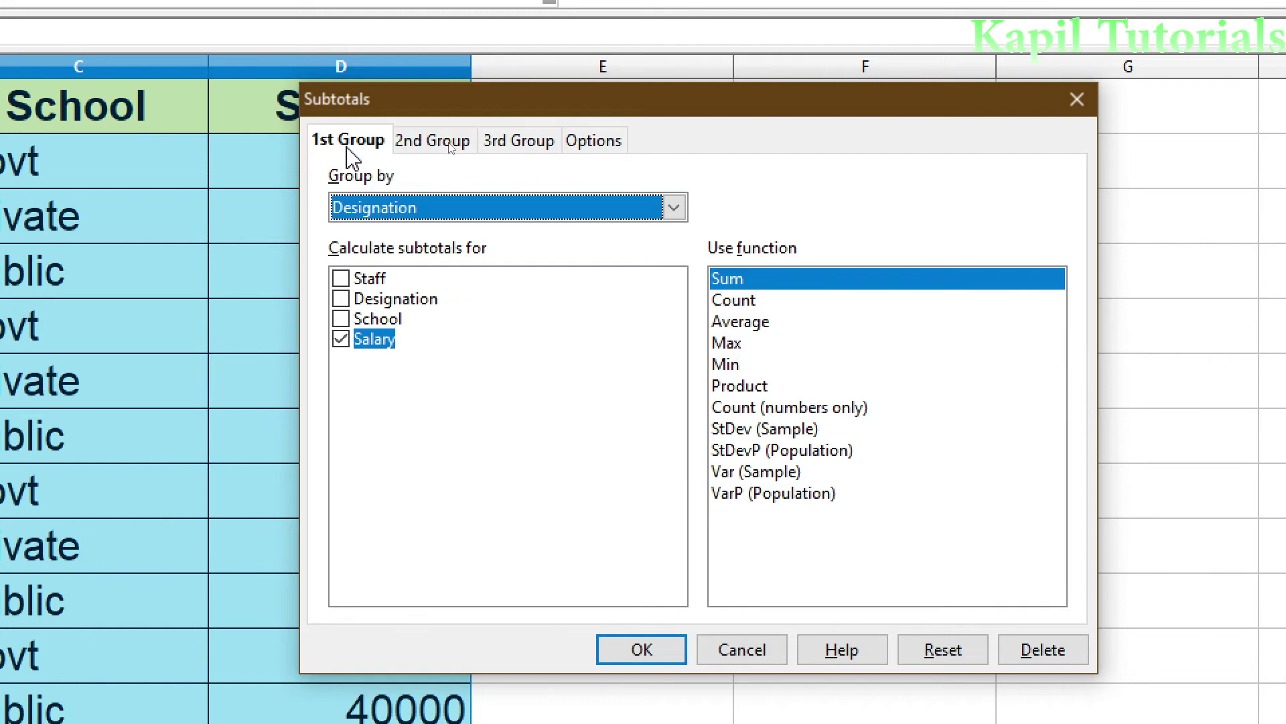
left_click(432, 142)
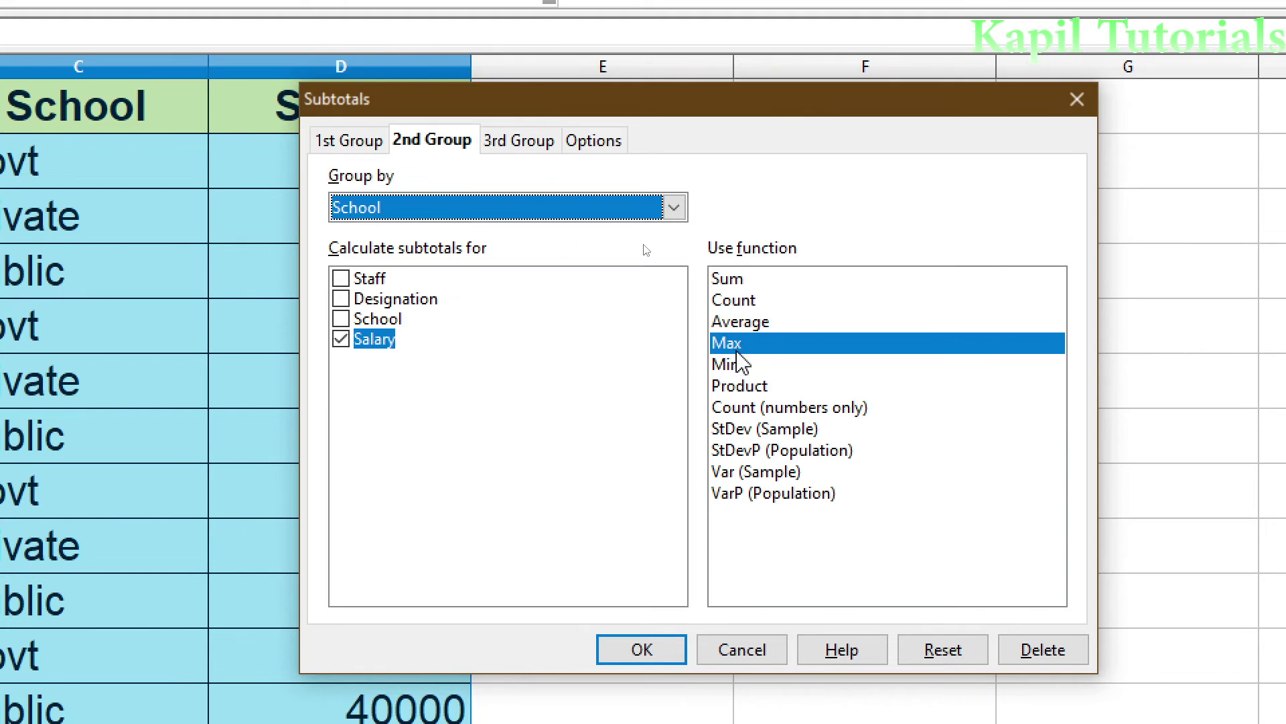
left_click(643, 633)
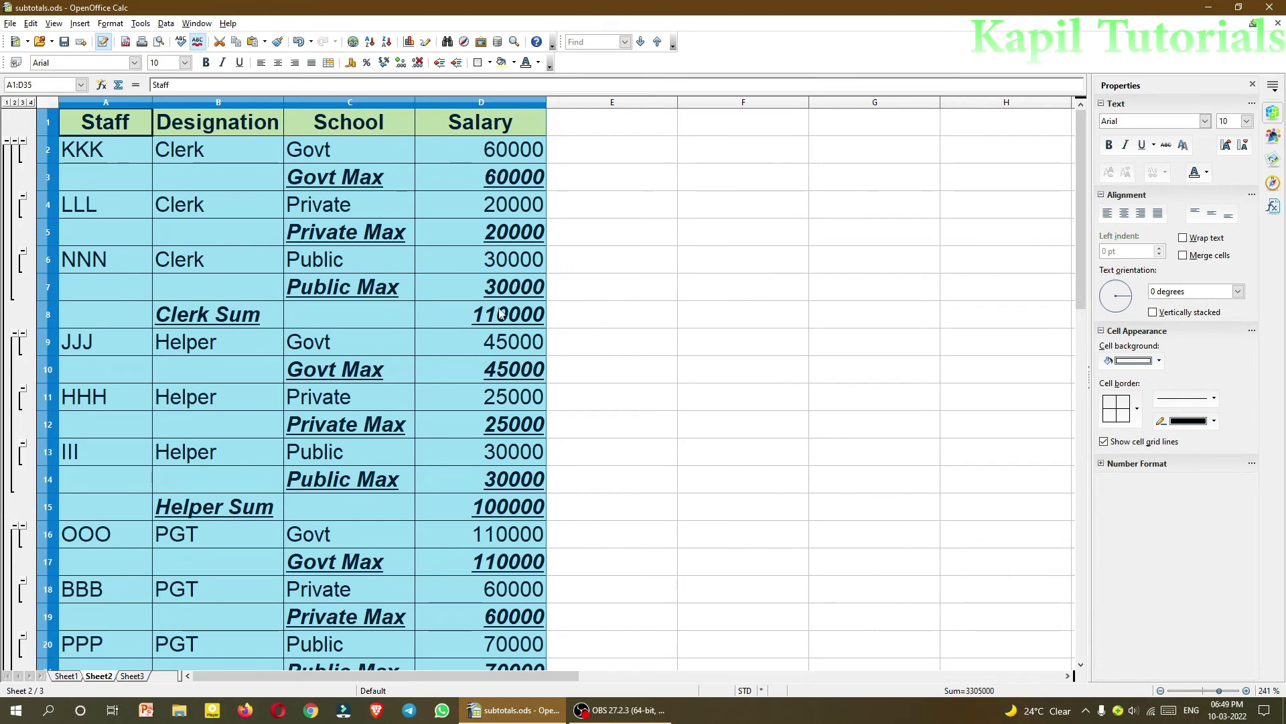
scroll(296, 307, "down", 1)
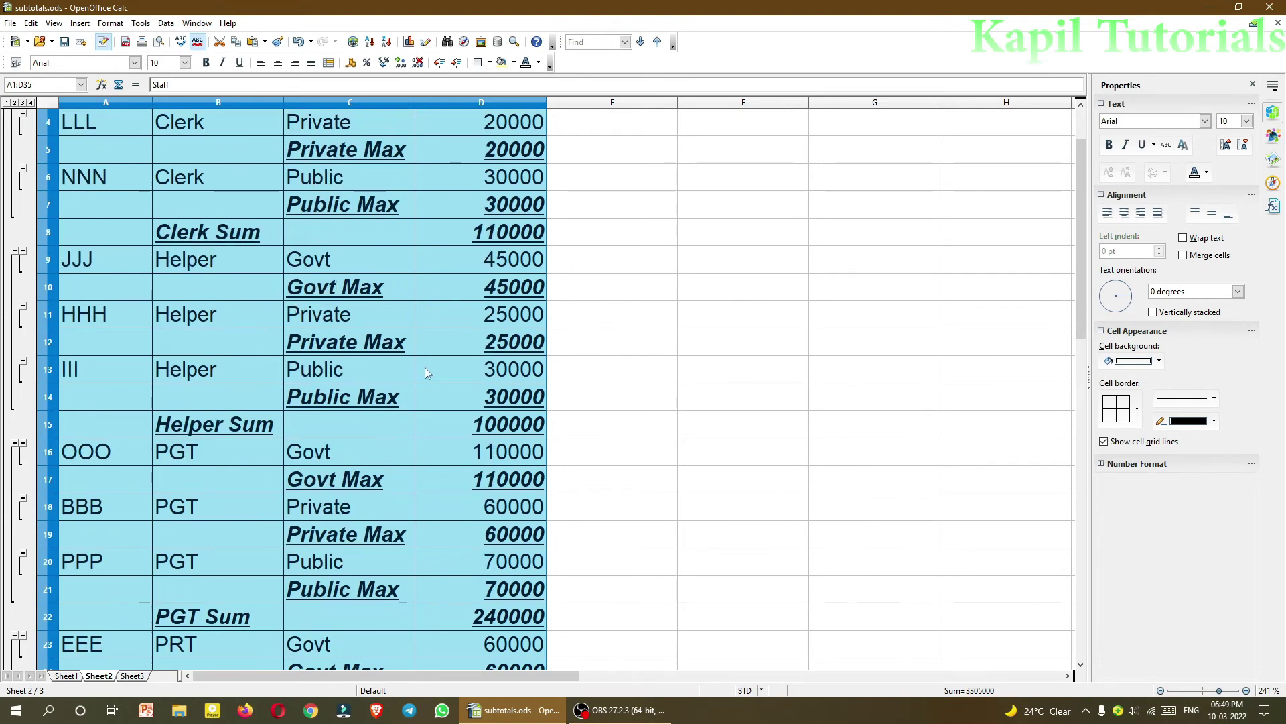
scroll(436, 355, "down", 2)
scroll(439, 353, "down", 2)
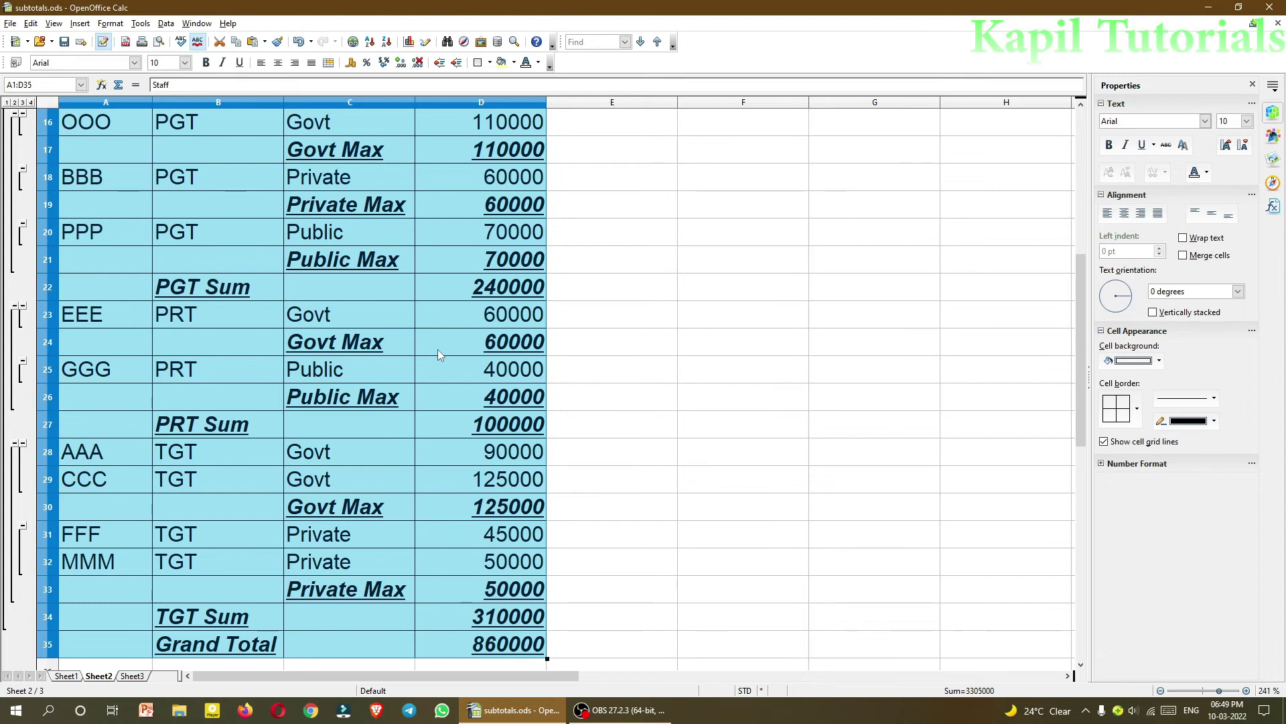
scroll(167, 548, "up", 4)
- Go to Sheet3 and select the Name/Class/City table A1:C18 with its headers
left_click(134, 676)
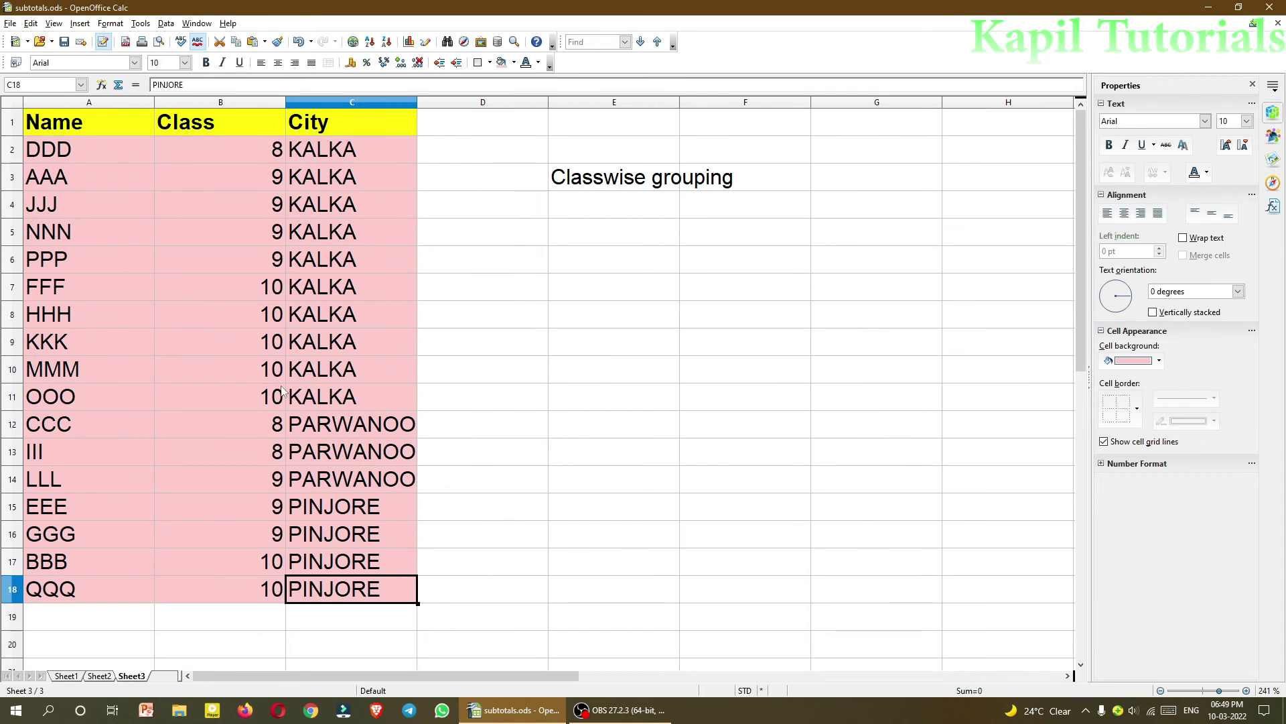
left_click_drag(49, 154, 164, 158)
left_click_drag(71, 126, 325, 590)
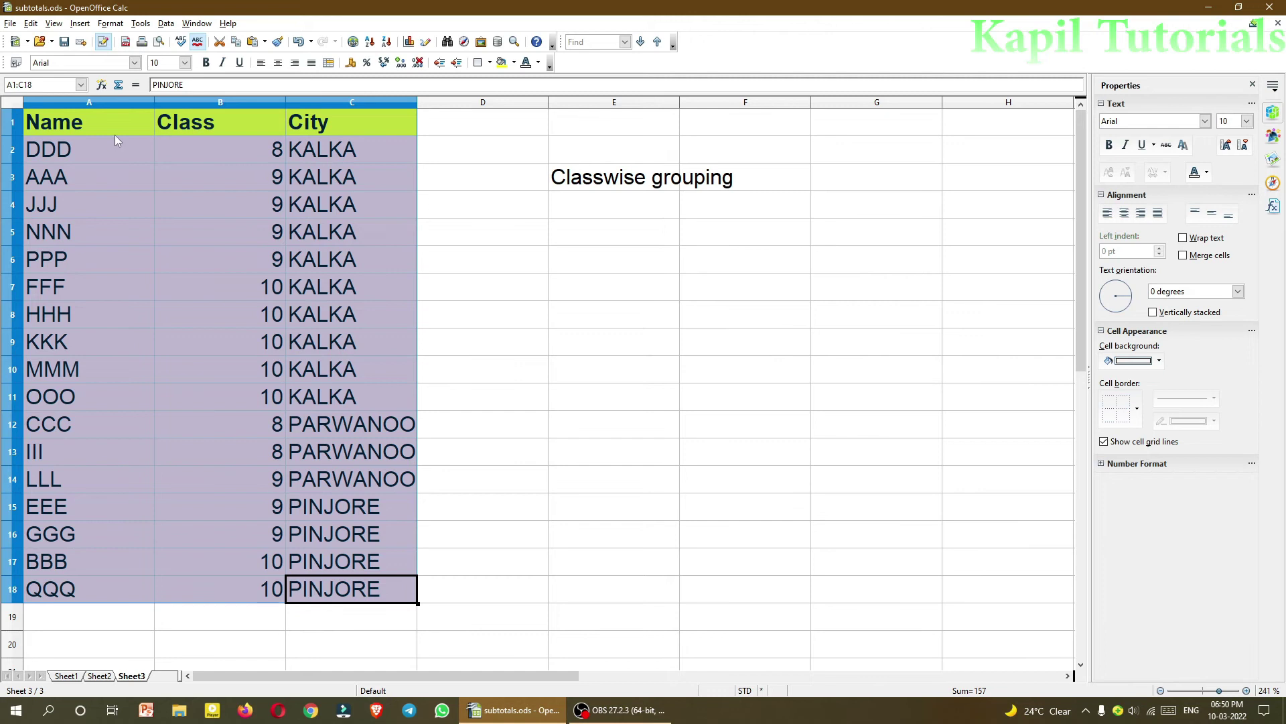
- Sort the Sheet3 table ascending by the Name column
left_click(168, 24)
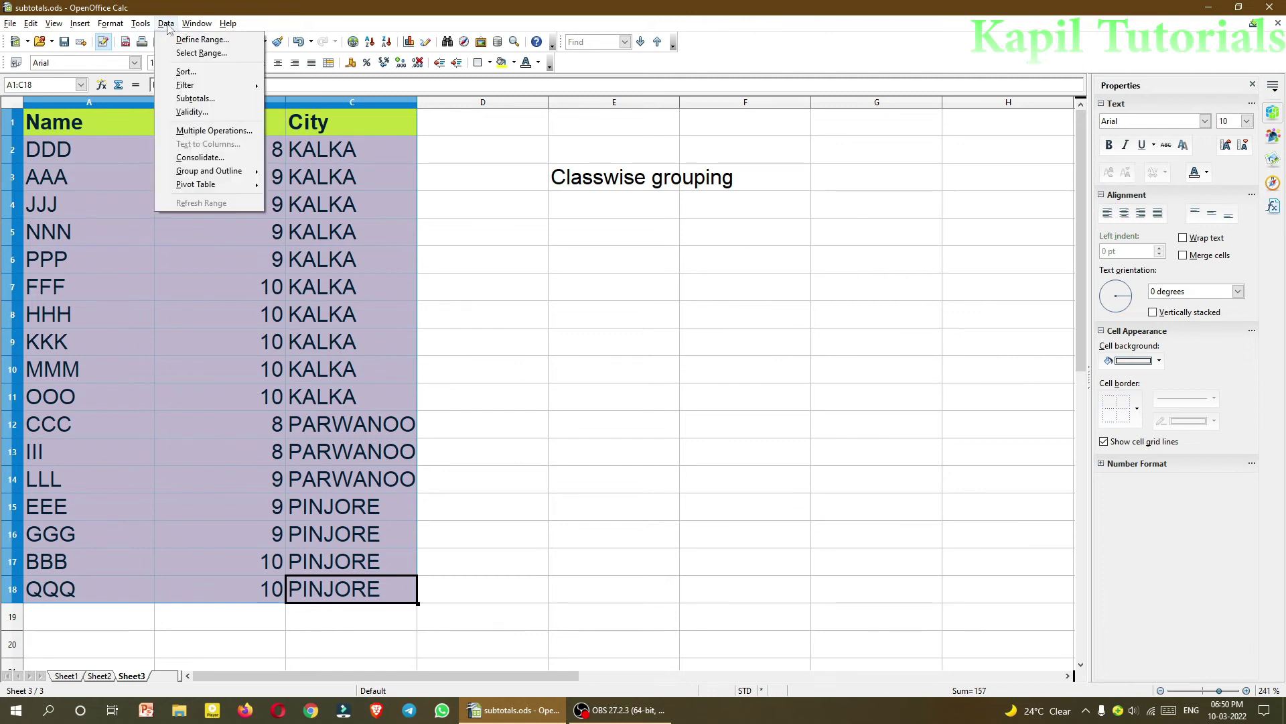
left_click(186, 73)
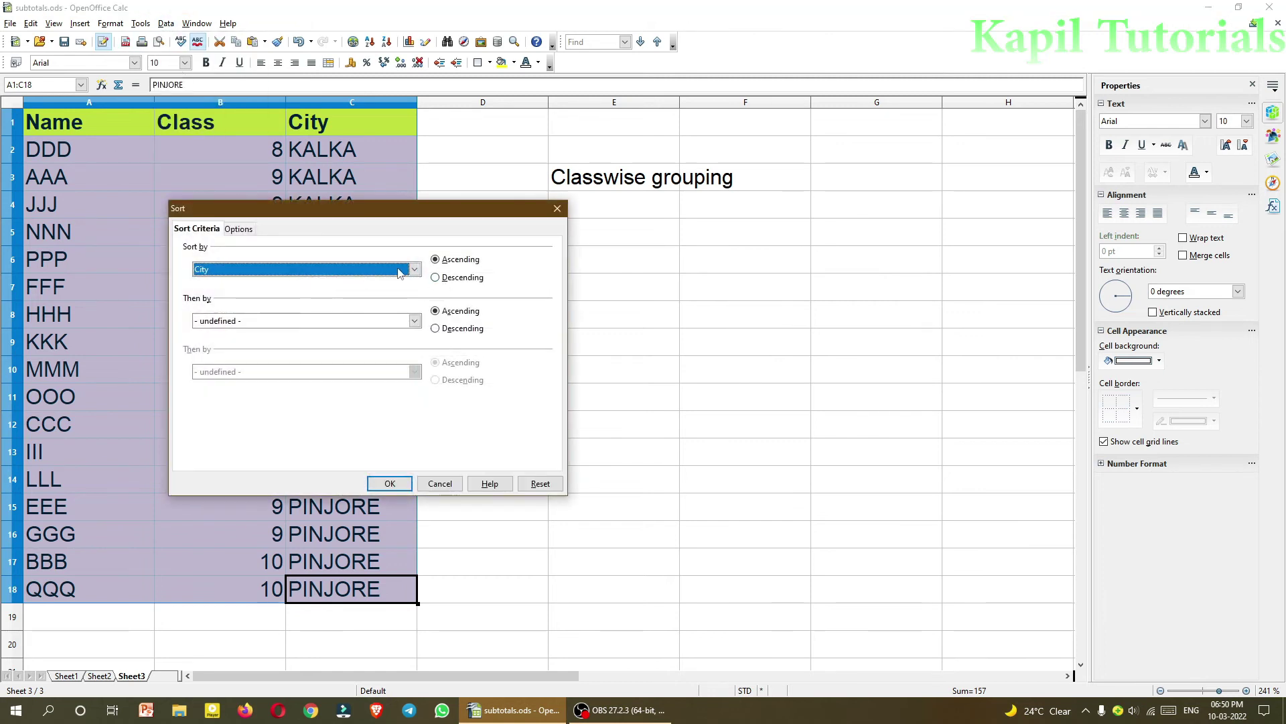
left_click(414, 269)
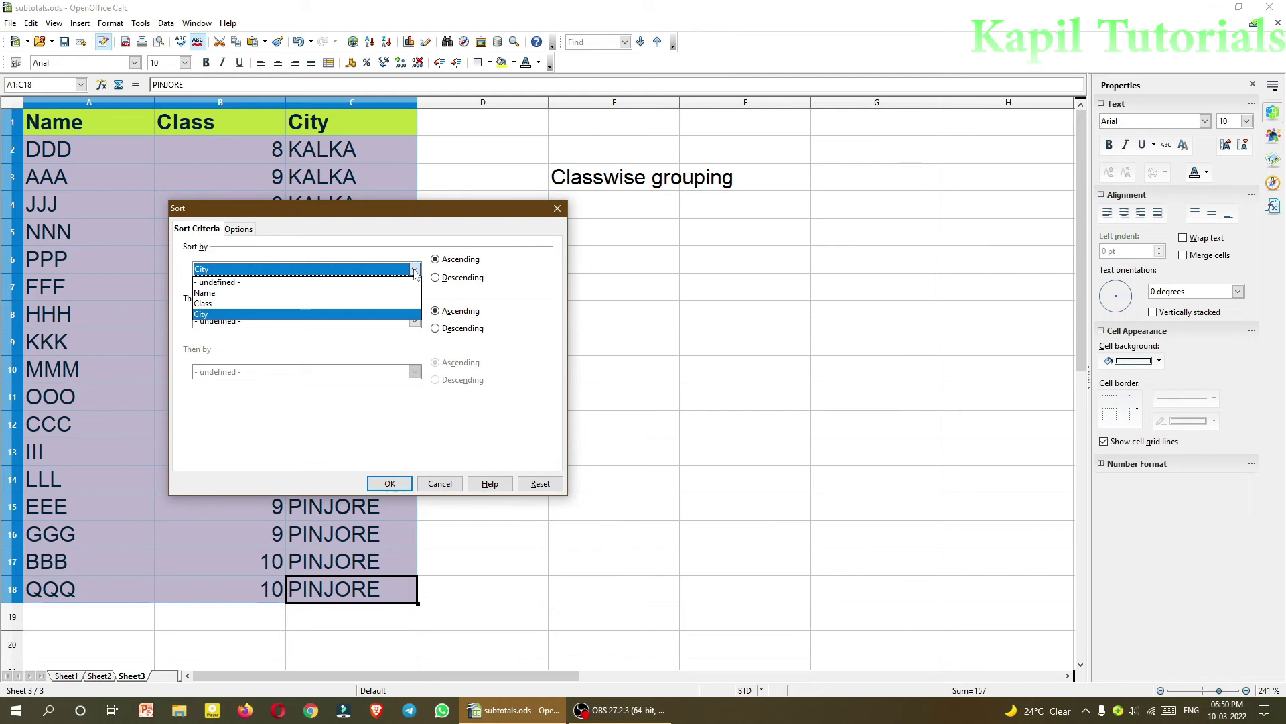
left_click(278, 293)
left_click(389, 485)
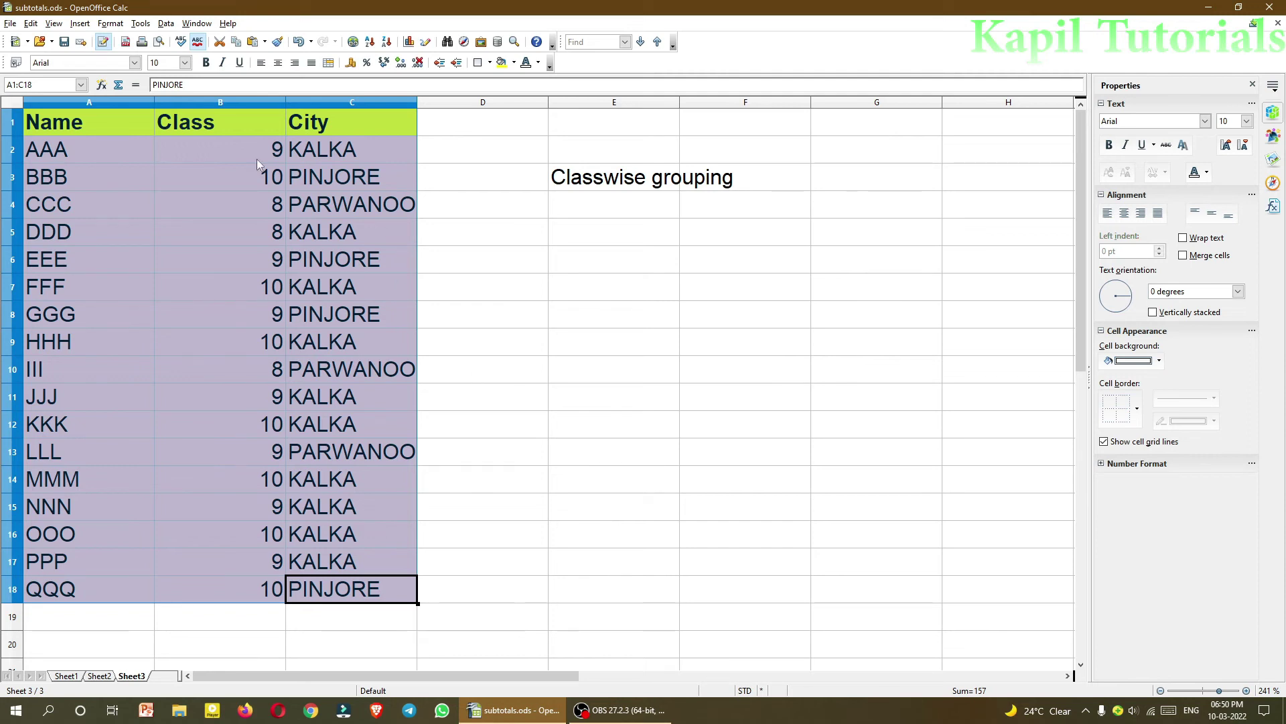
- Group by Class with a Count of Class, giving 3 for class 8 and 7 for class 9
left_click(166, 24)
left_click(195, 98)
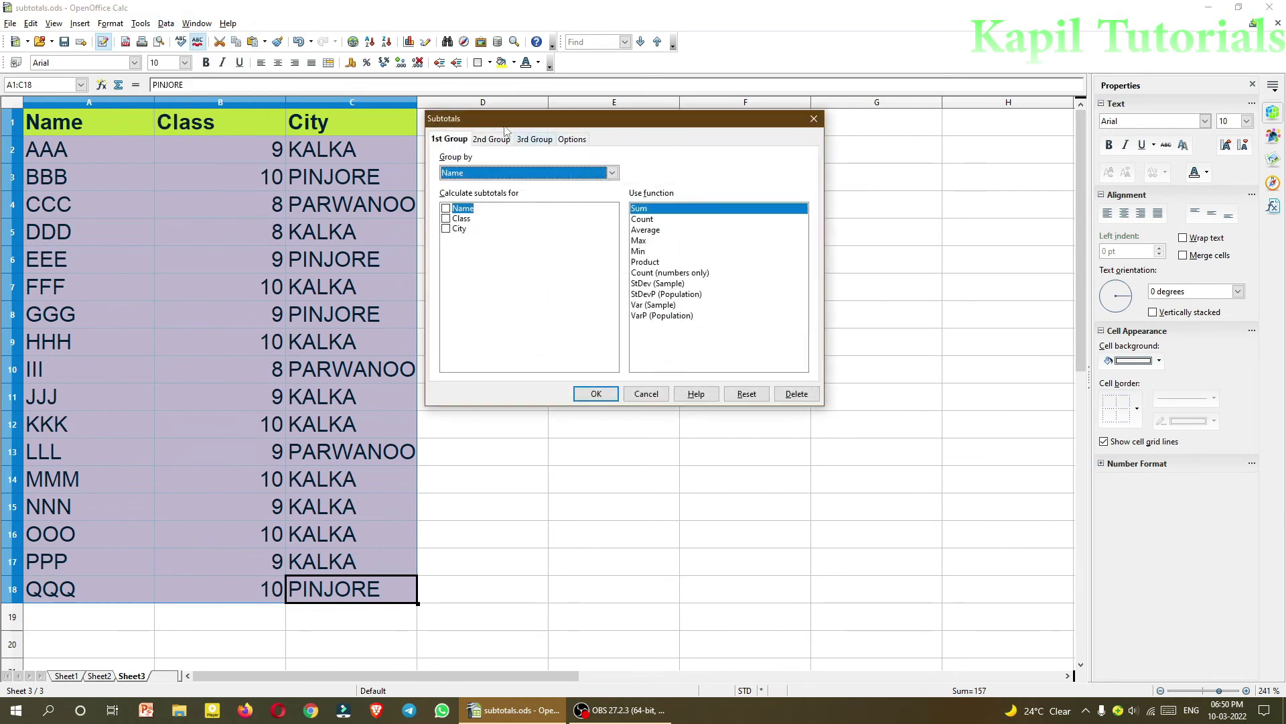
left_click_drag(506, 128, 625, 139)
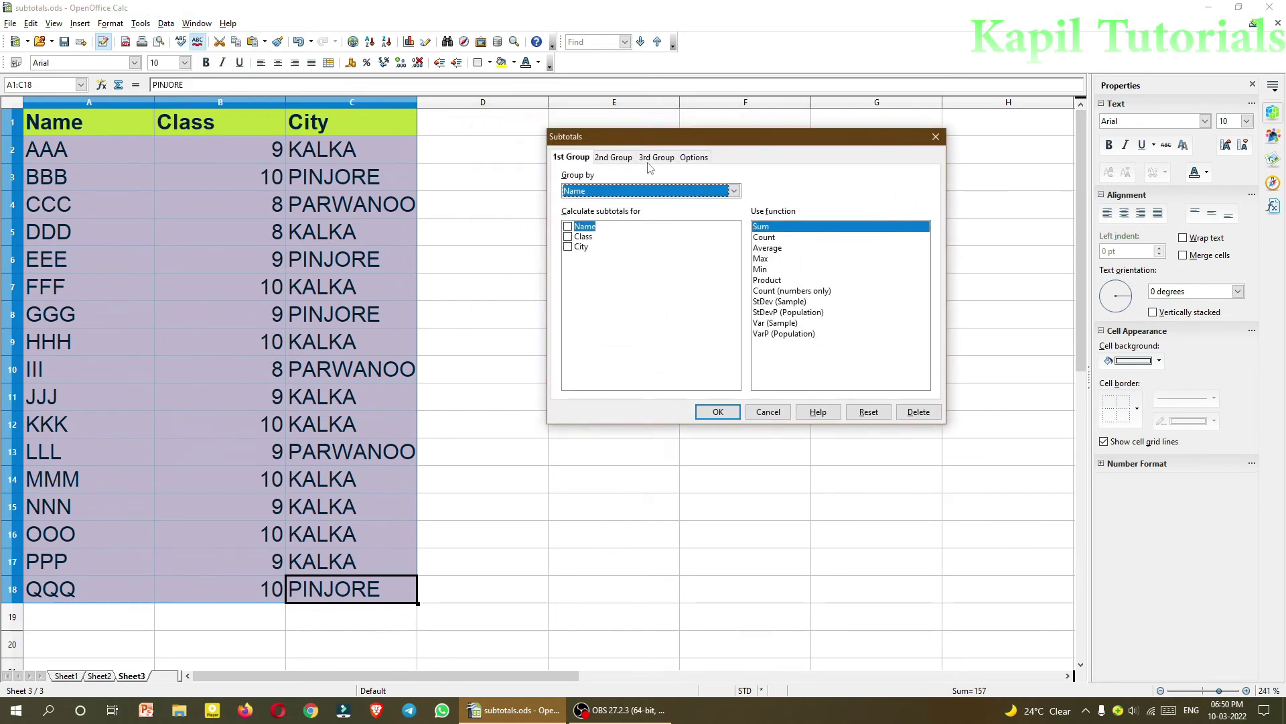
left_click(734, 190)
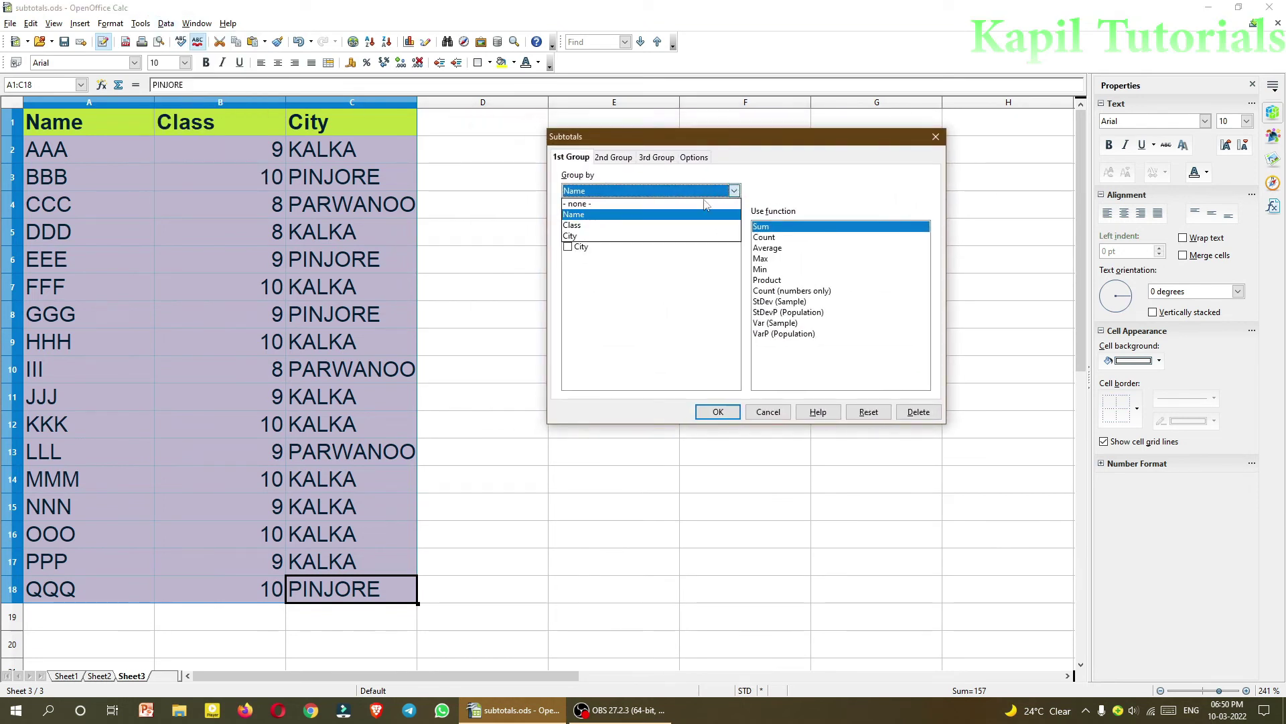
left_click(611, 227)
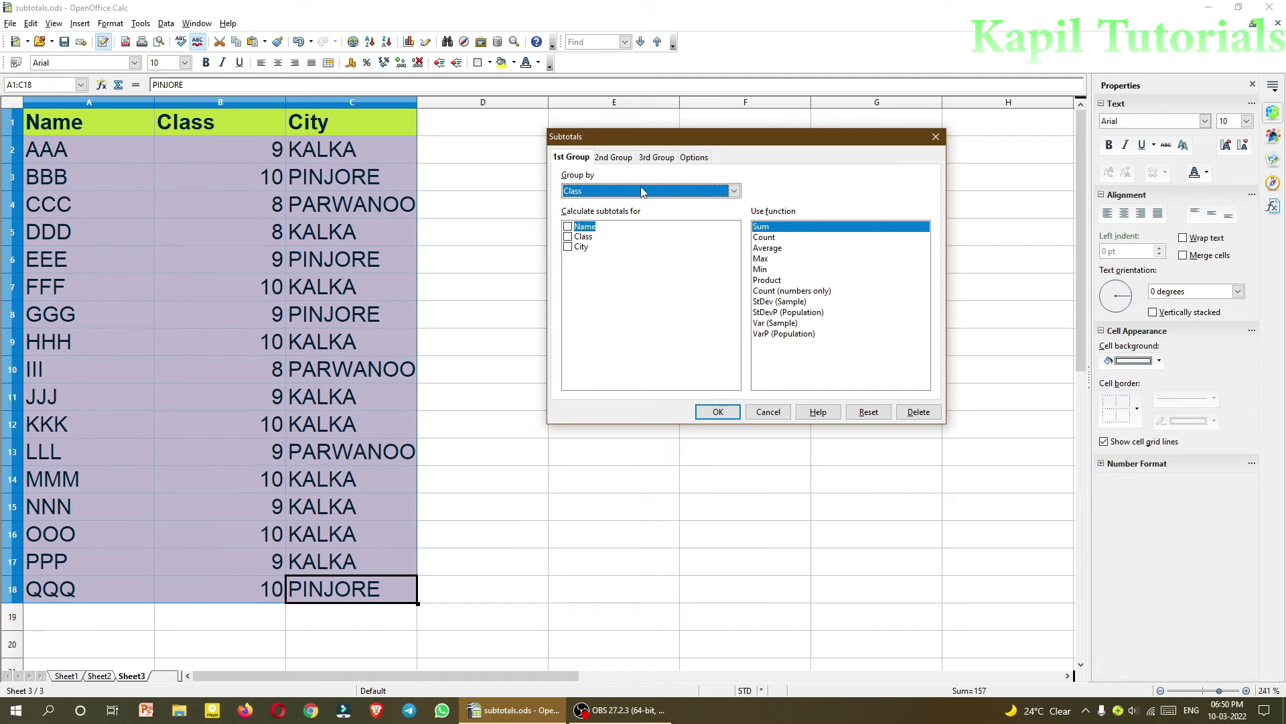
left_click(569, 237)
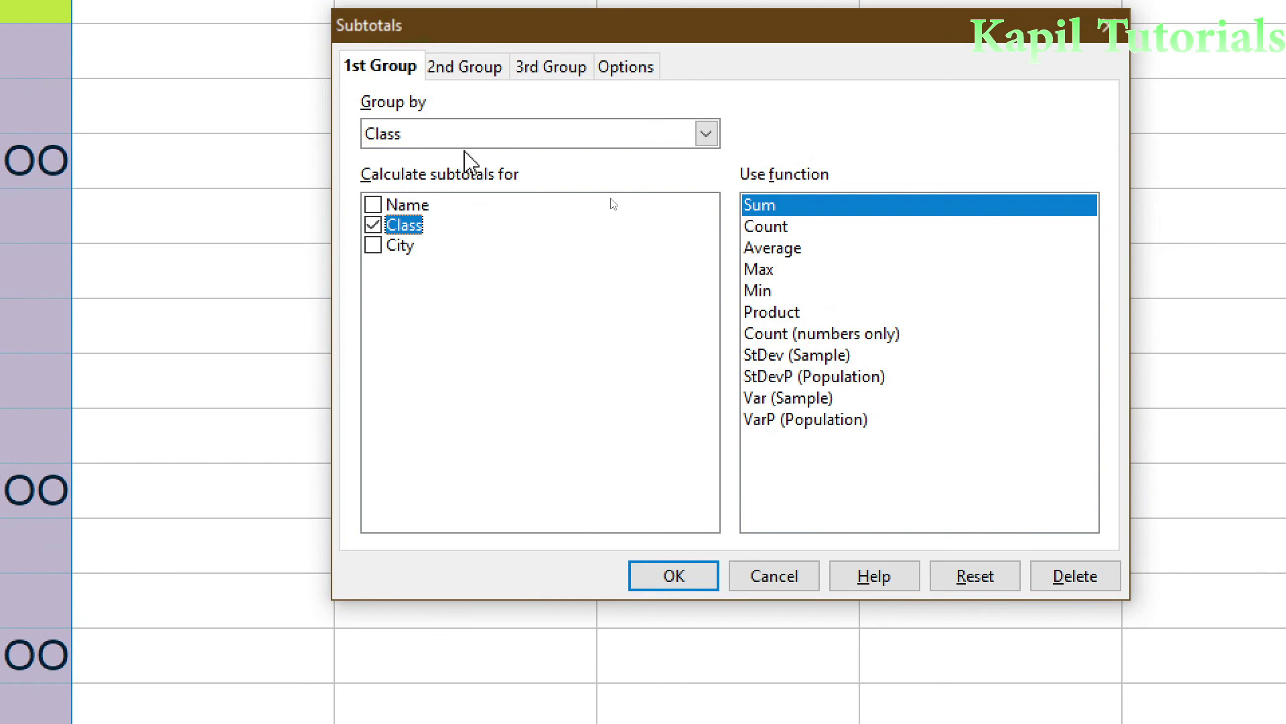
left_click(765, 231)
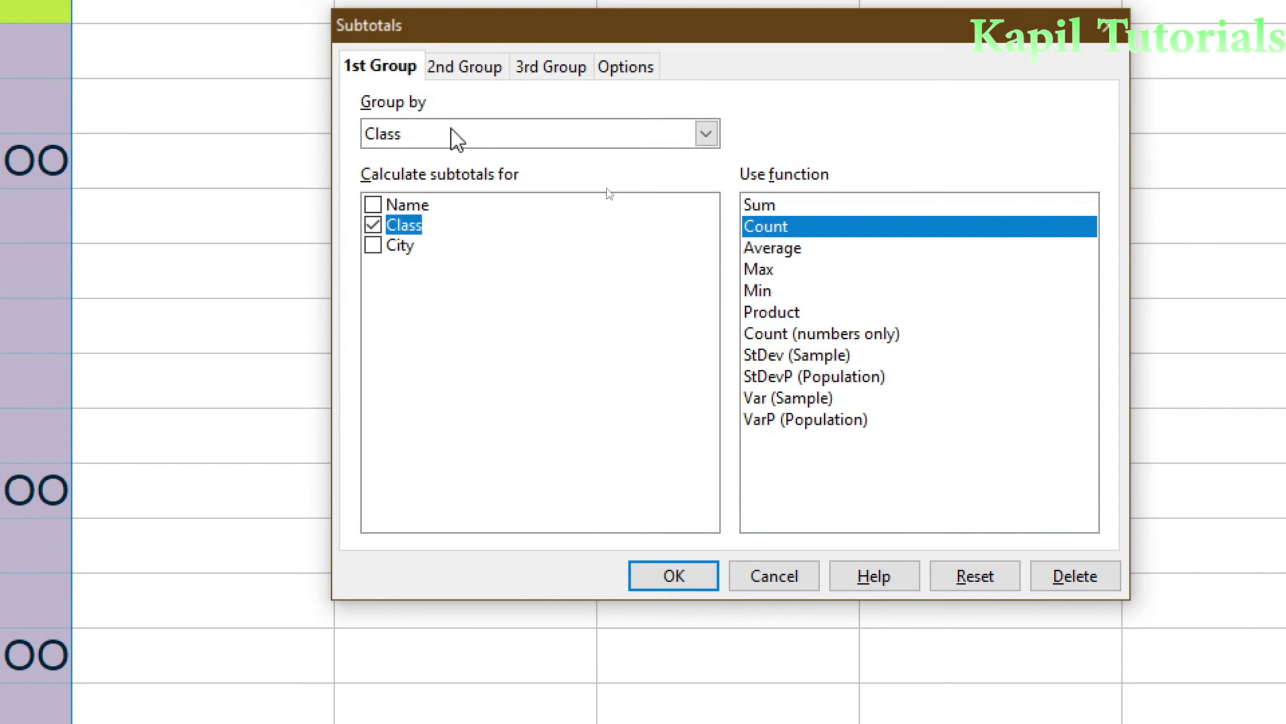
left_click(673, 580)
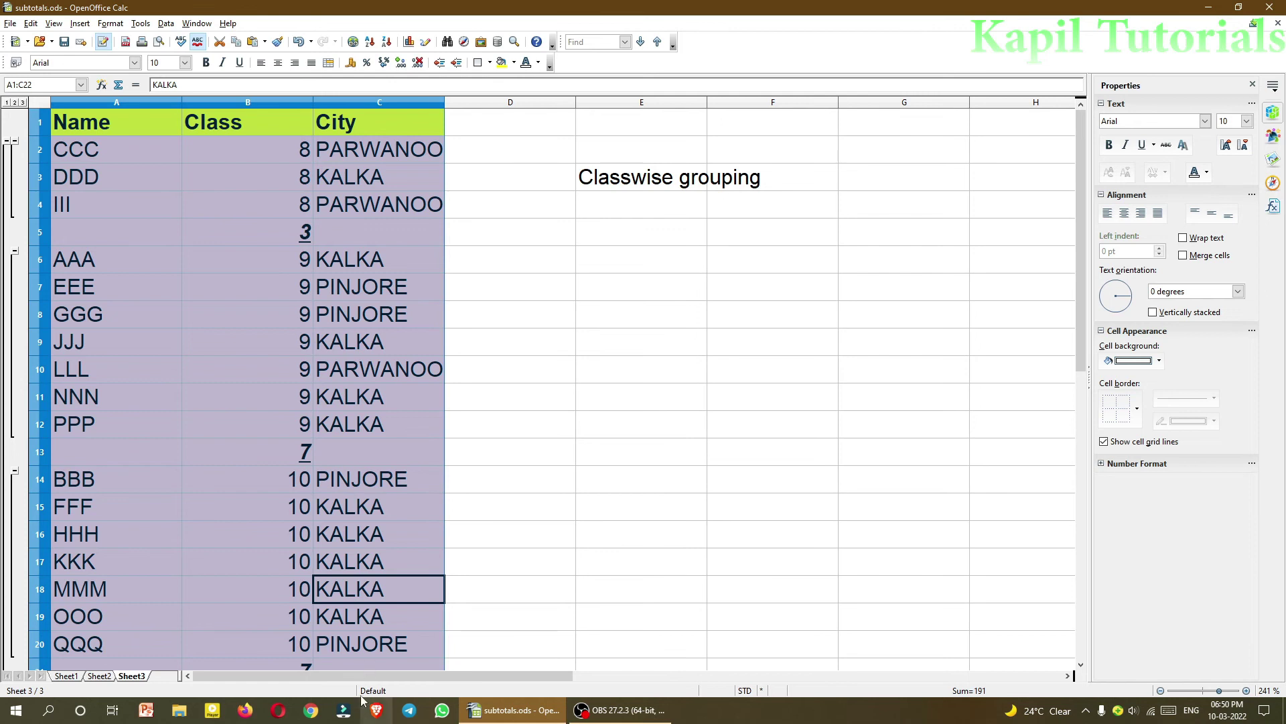
scroll(460, 483, "down", 1)
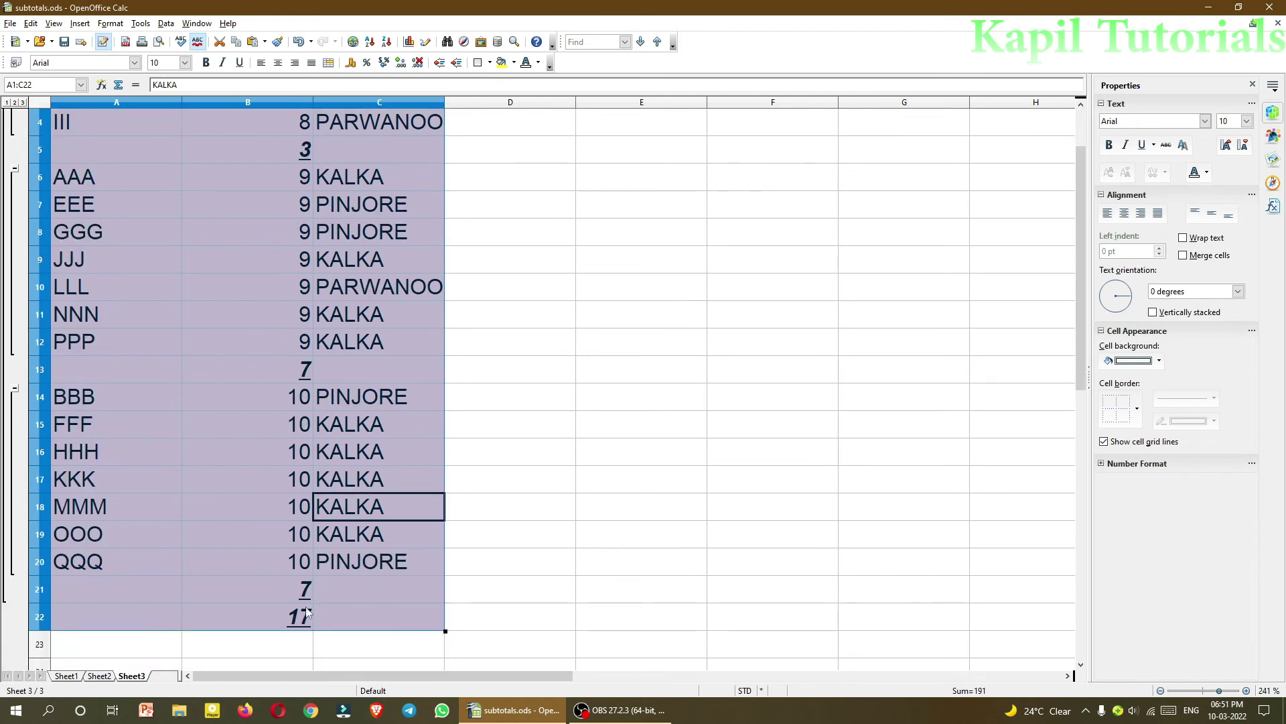
scroll(328, 534, "up", 1)
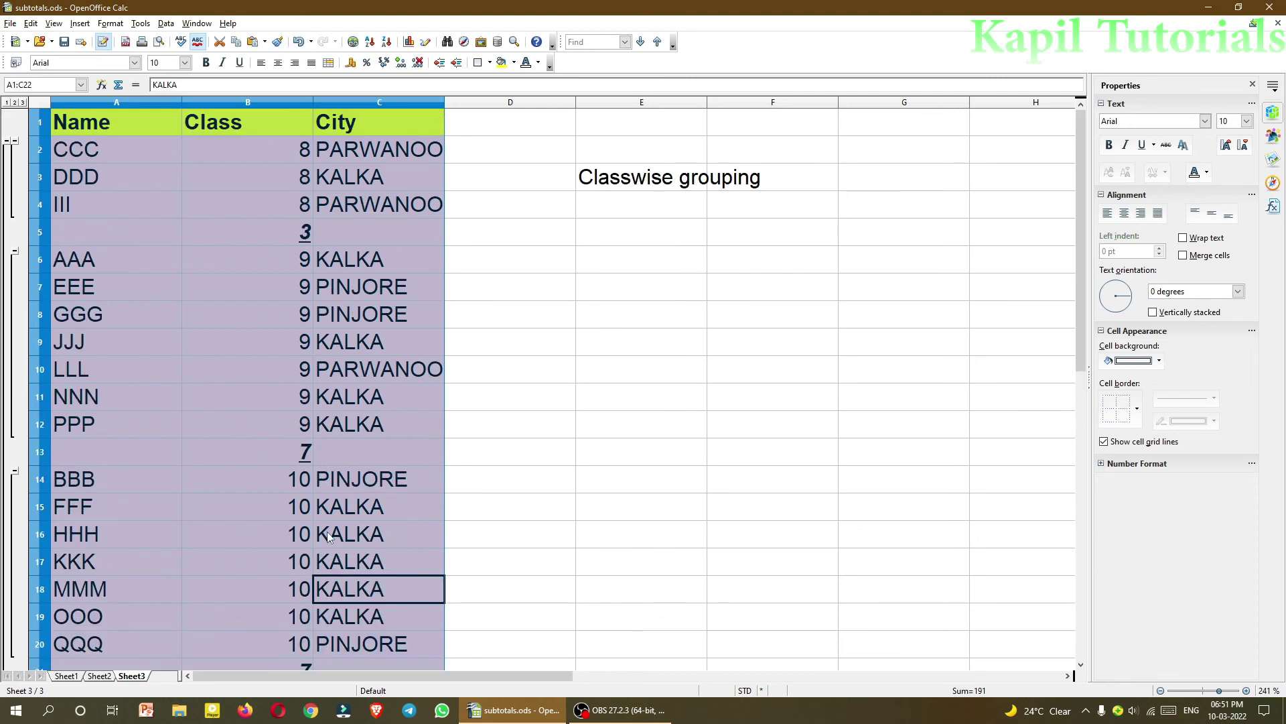
- Reopen Subtotals, keeping the 1st Group as a Count by Class with Name excluded
left_click(166, 24)
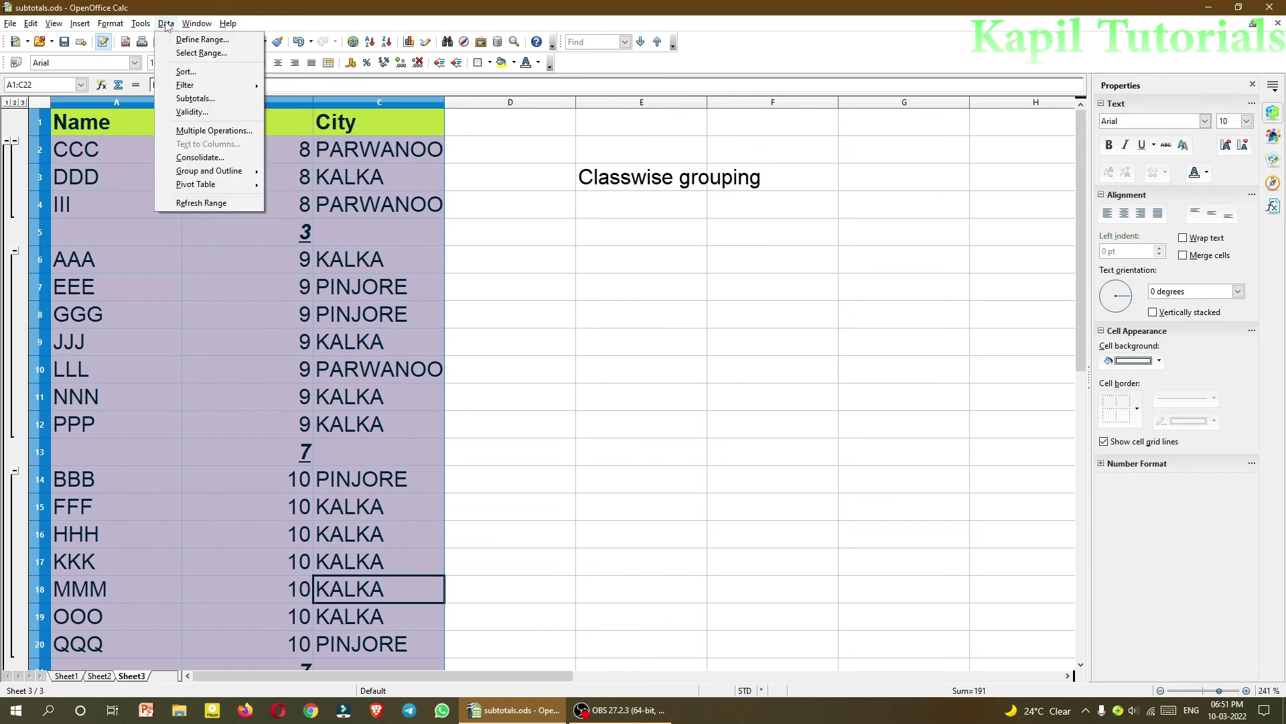
left_click(192, 98)
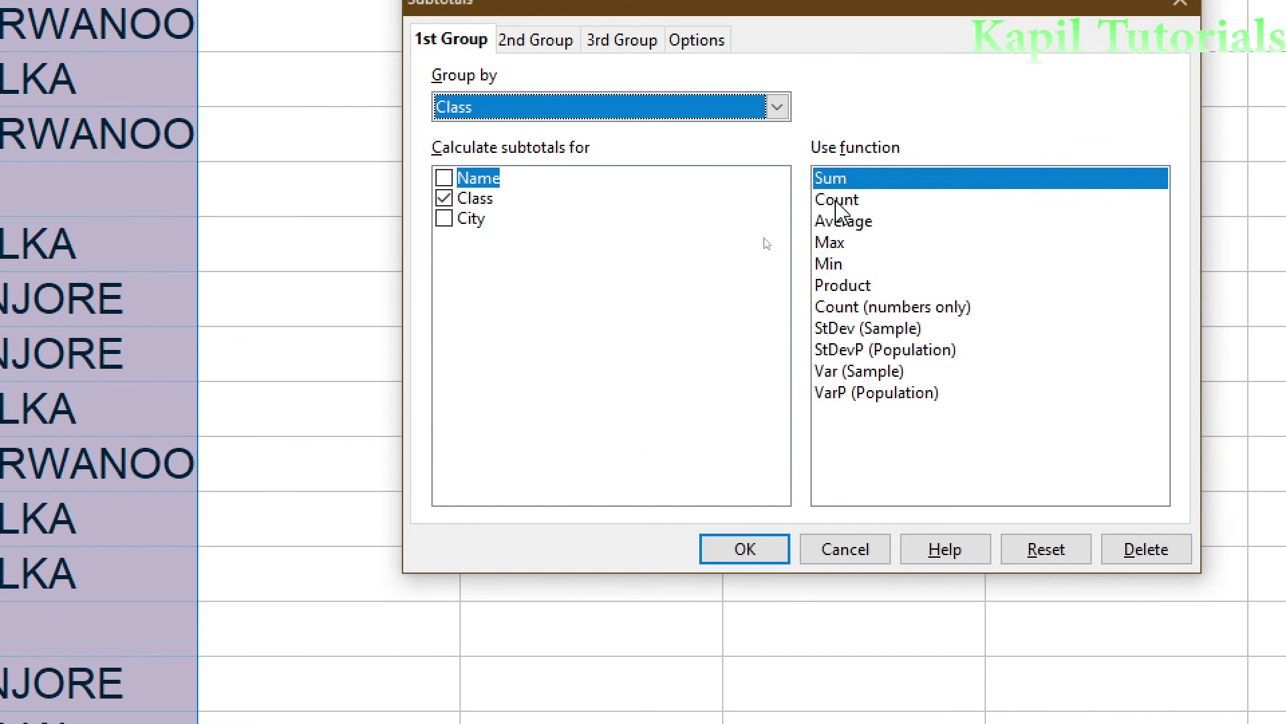
left_click(840, 200)
left_click(445, 177)
left_click(444, 178)
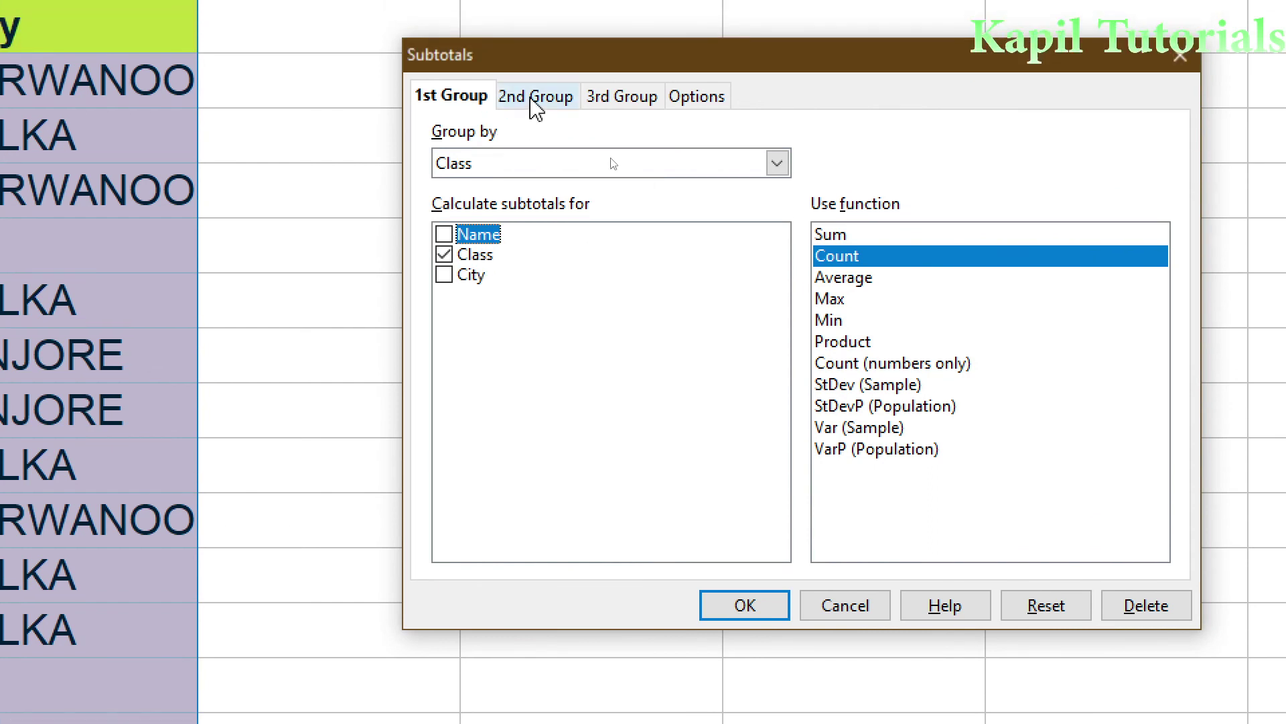
- Add a 2nd Group by City with a Count of City, and apply the nested subtotals
left_click(536, 107)
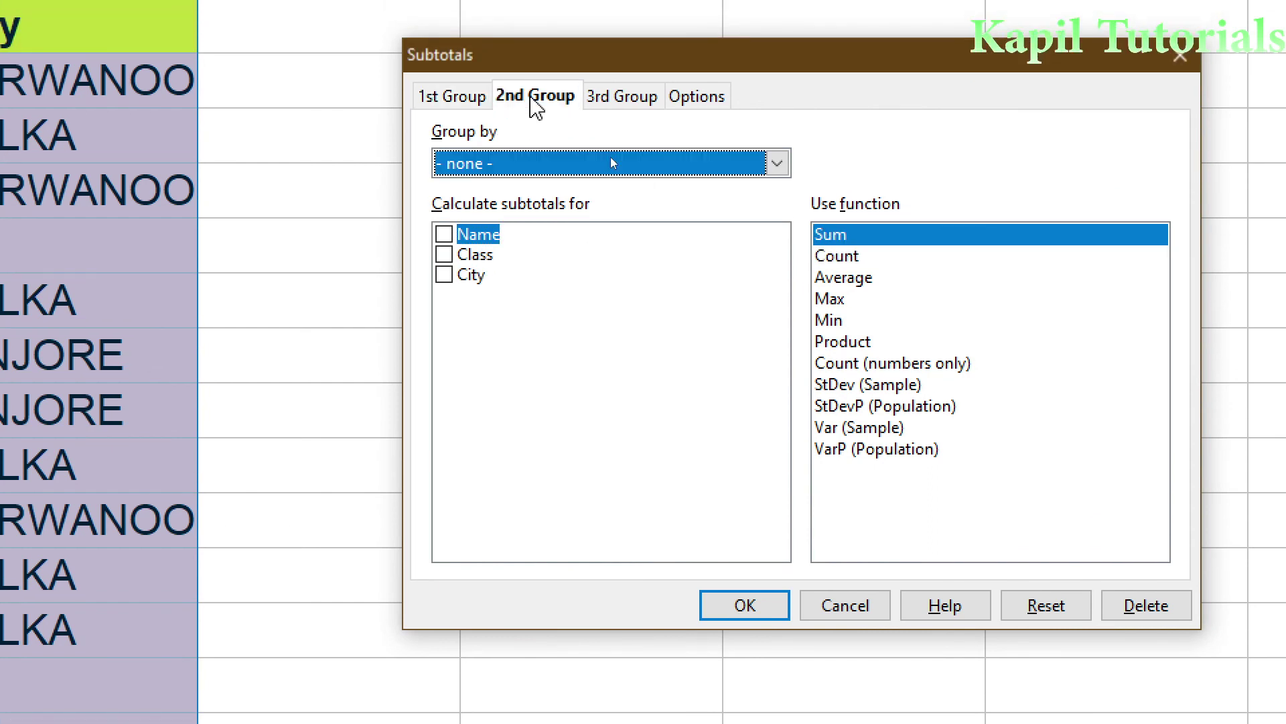
left_click(608, 163)
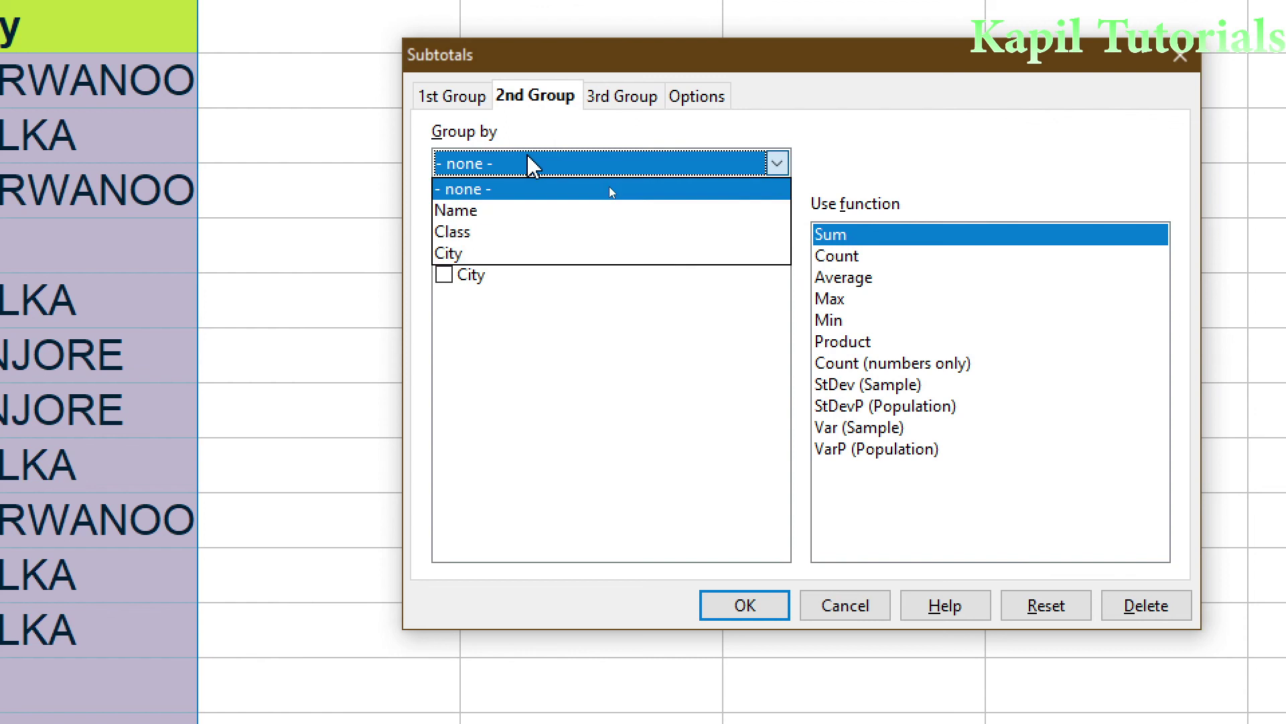
left_click(462, 253)
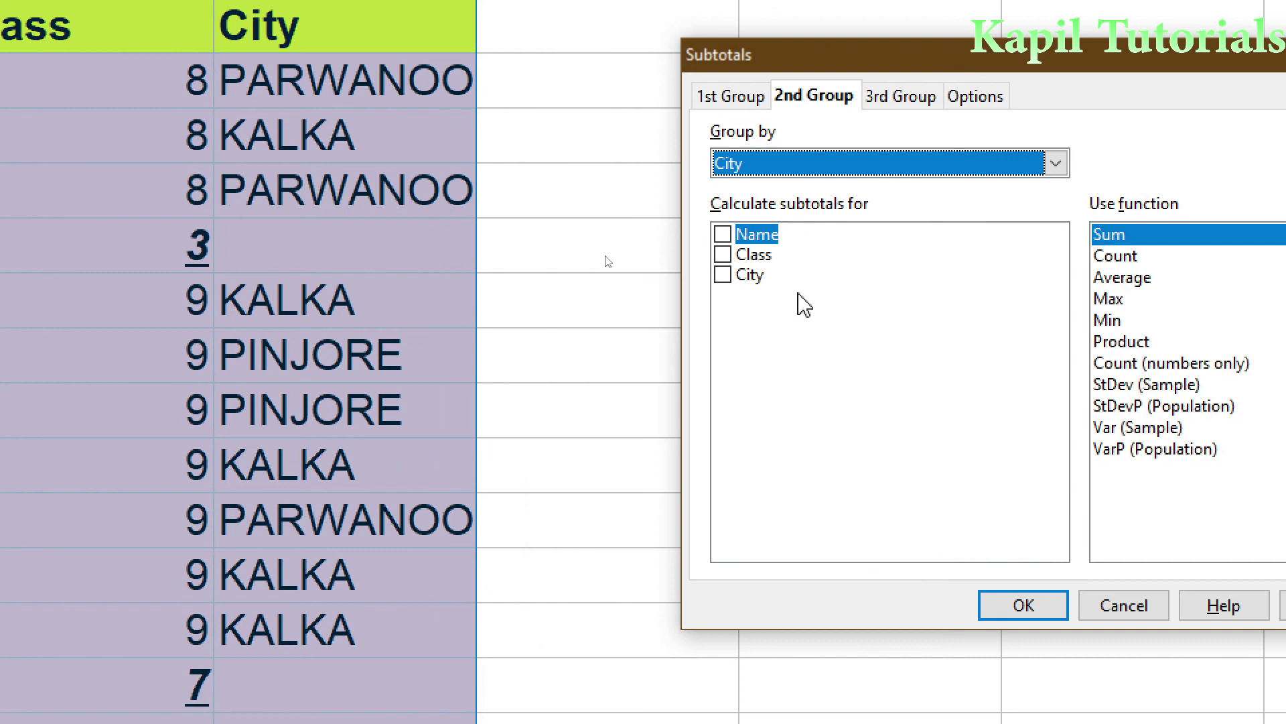
left_click(723, 275)
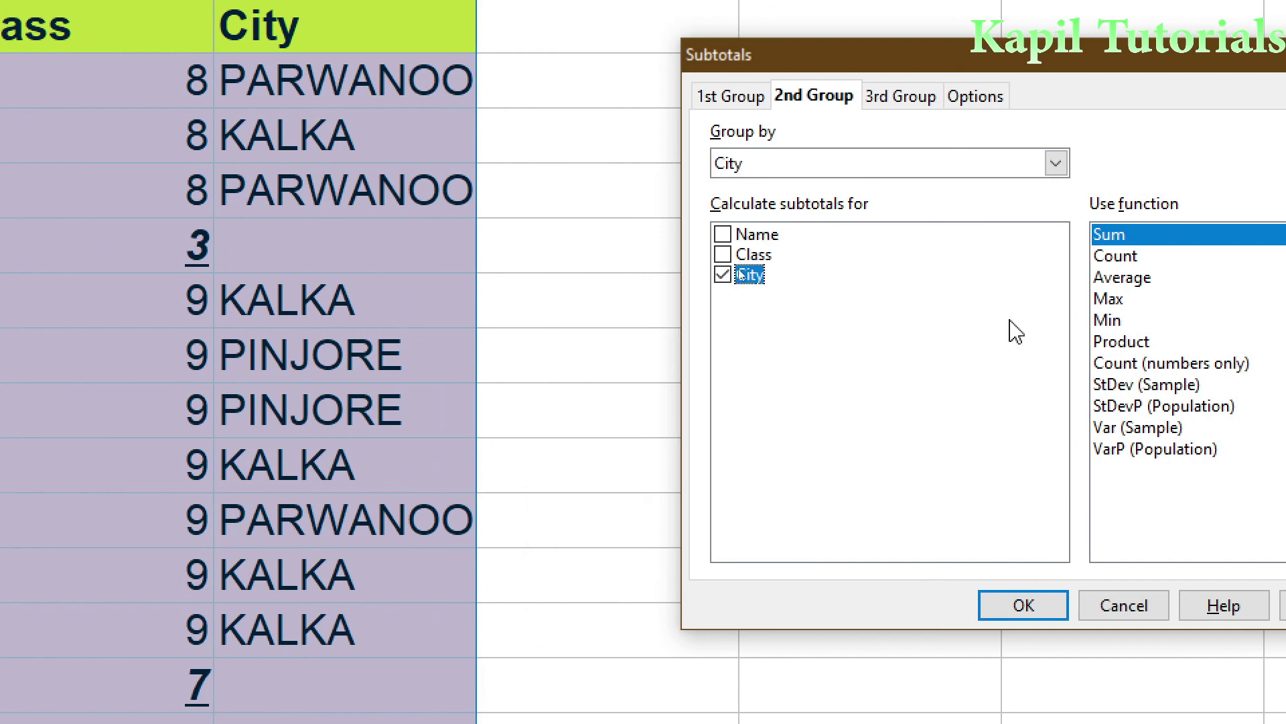
left_click(1127, 255)
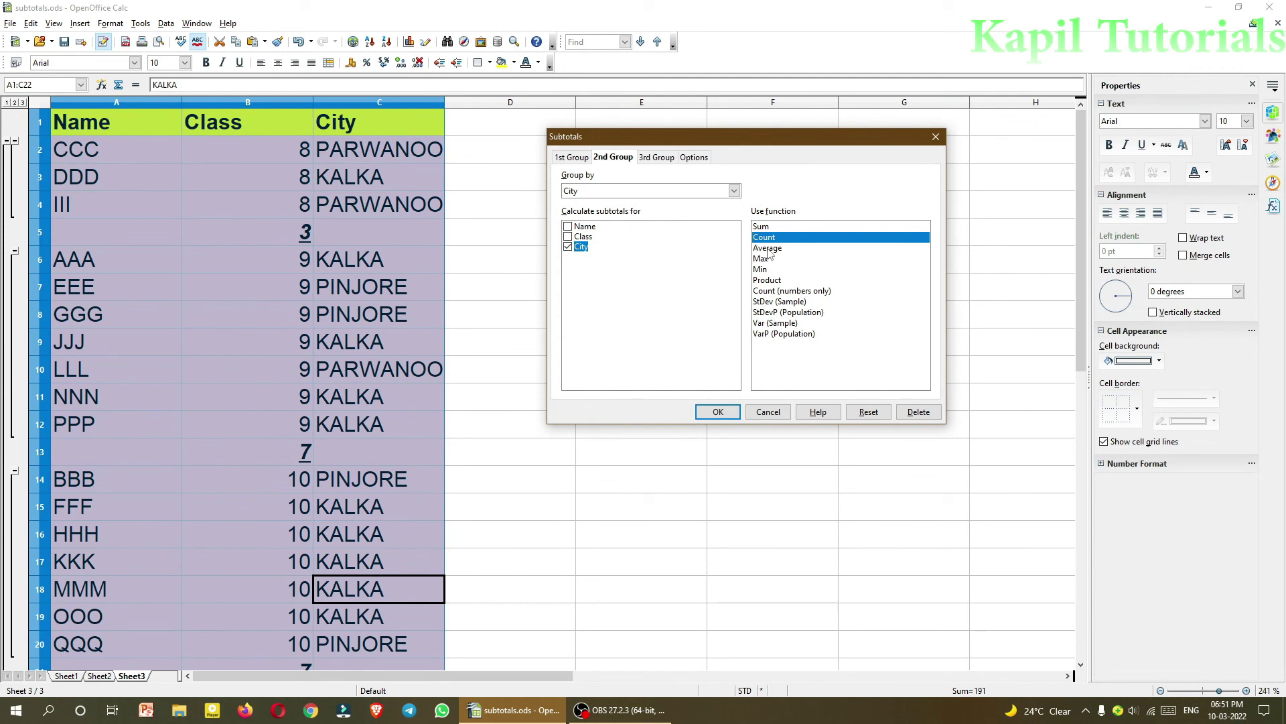
left_click(717, 412)
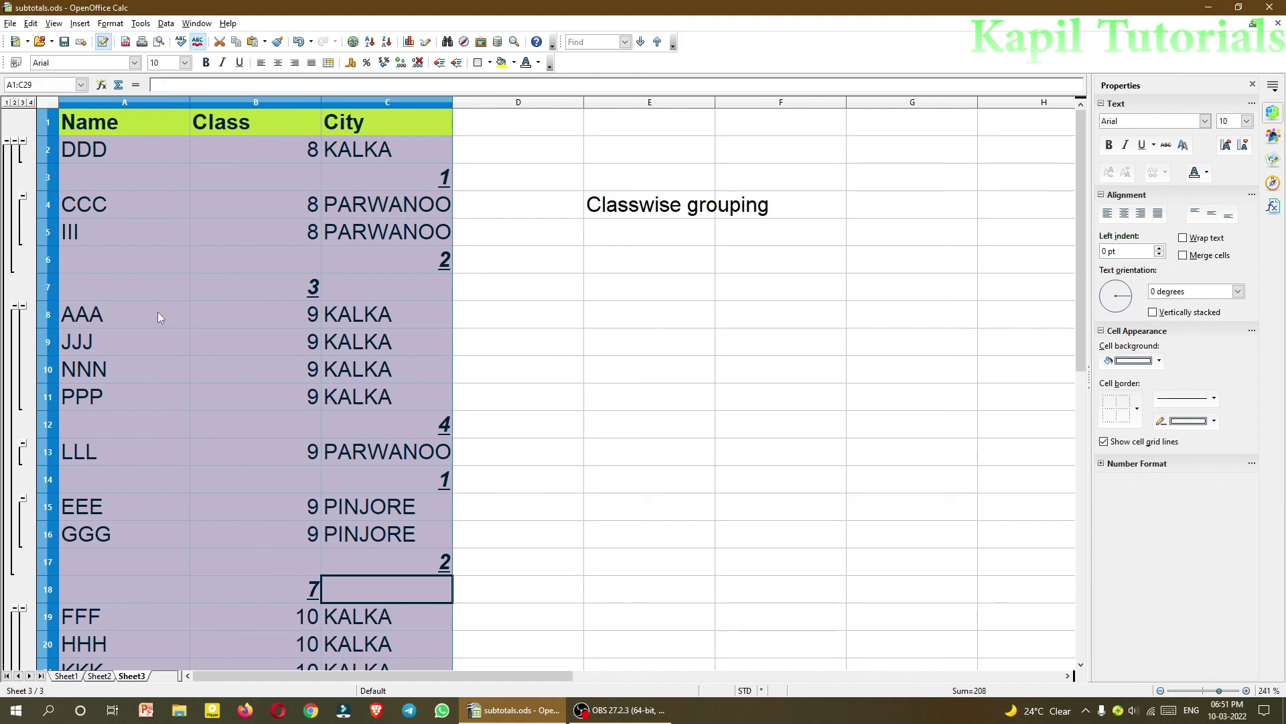
scroll(241, 357, "down", 1)
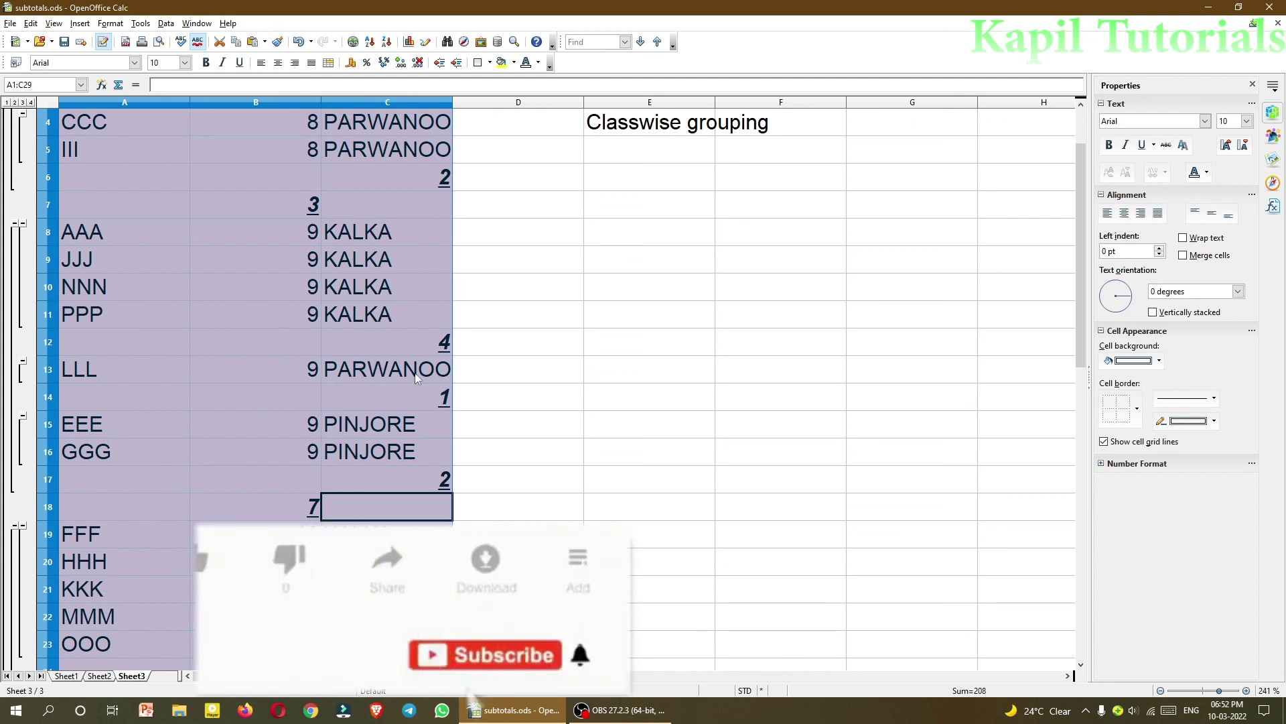
scroll(406, 422, "down", 2)
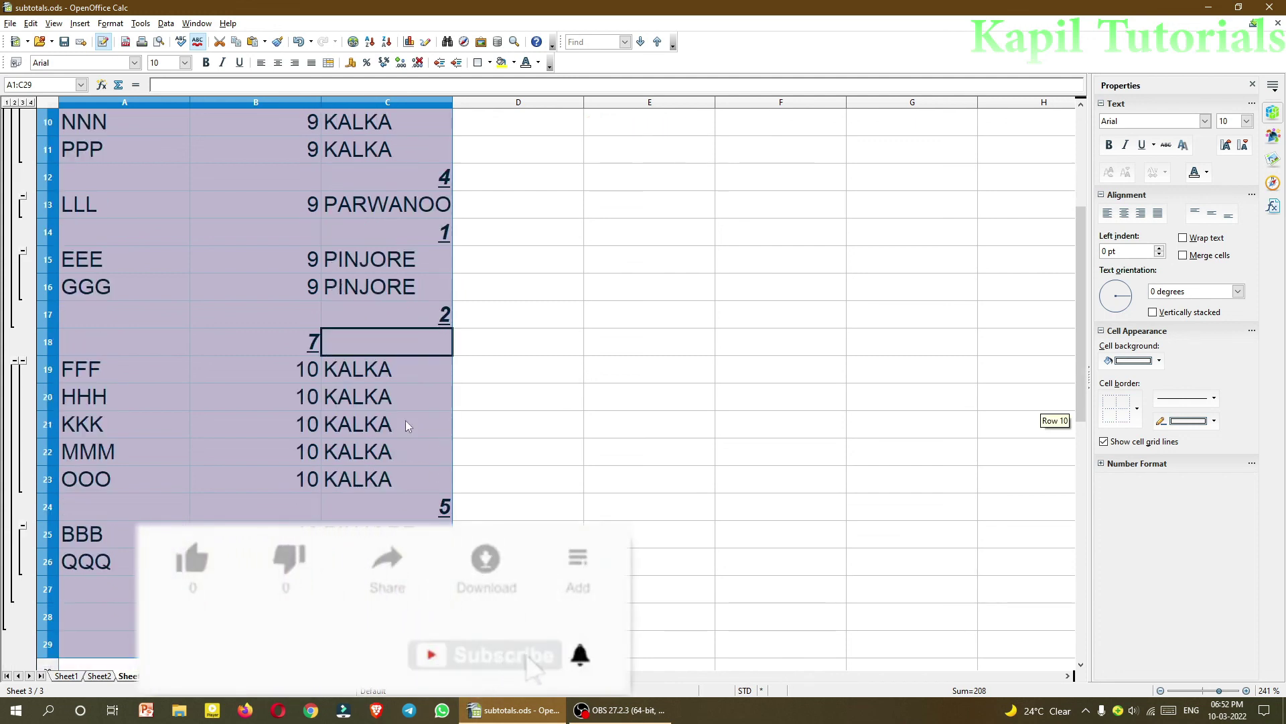
scroll(405, 419, "down", 1)
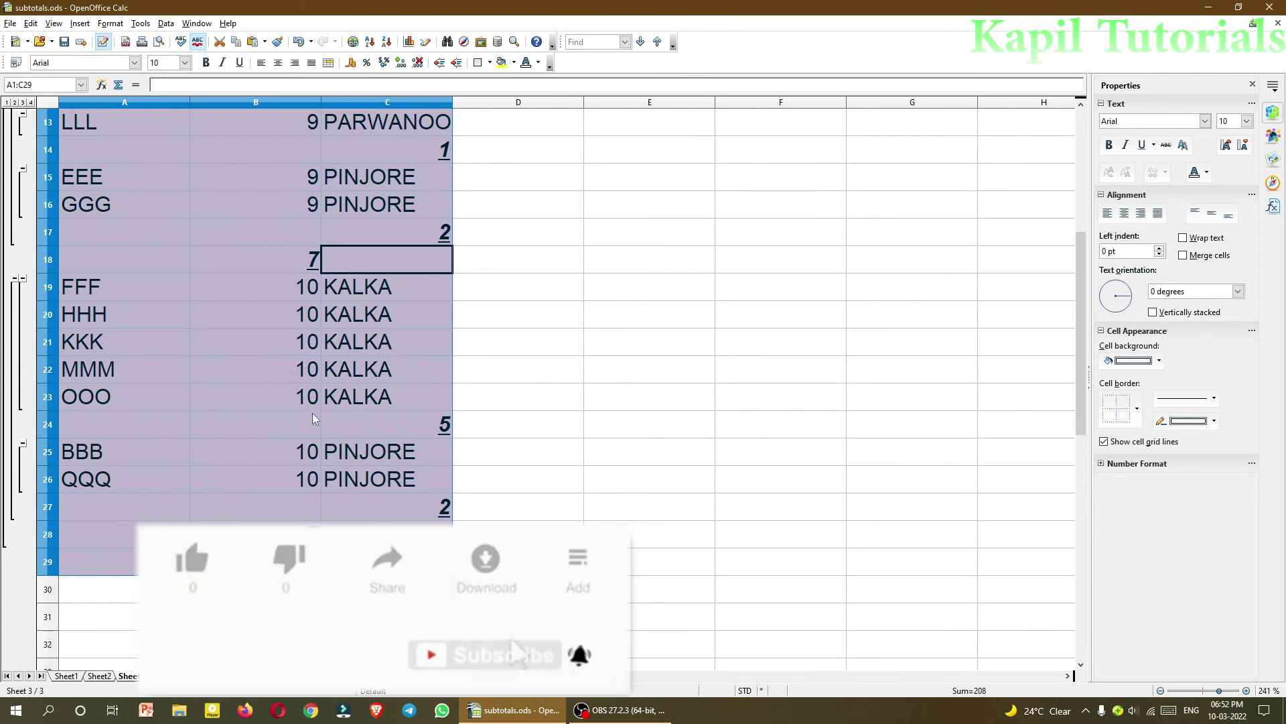